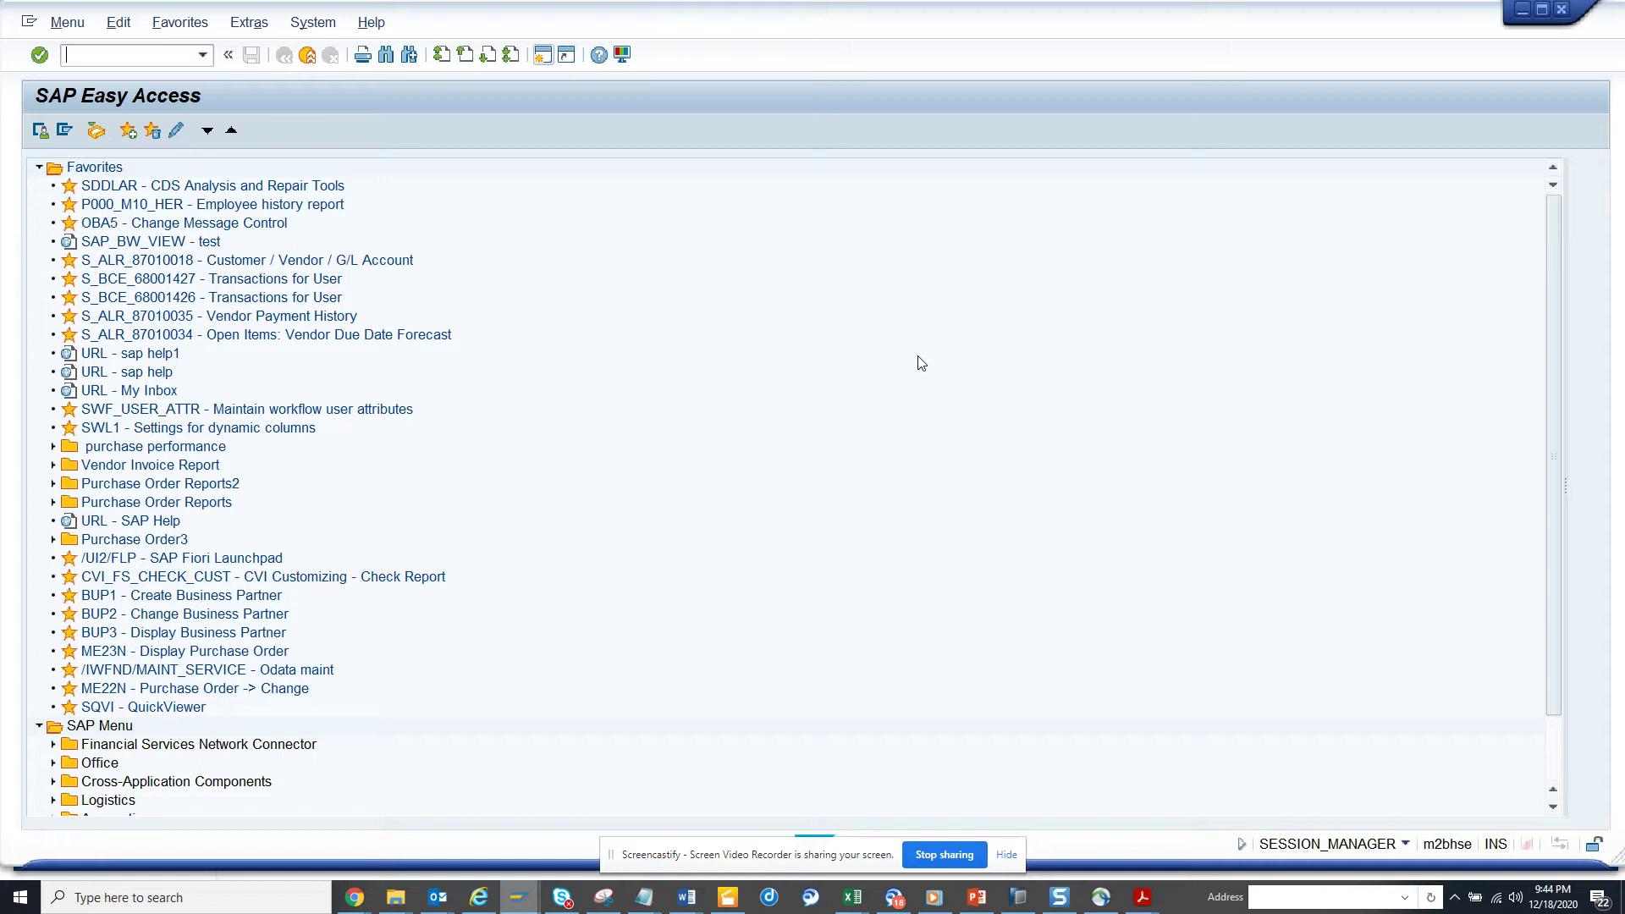
Step: Enter transaction code FB60 in the command field
type("fb60")
Step: Start FB60 and set company code 1710 from the input history
key("Return")
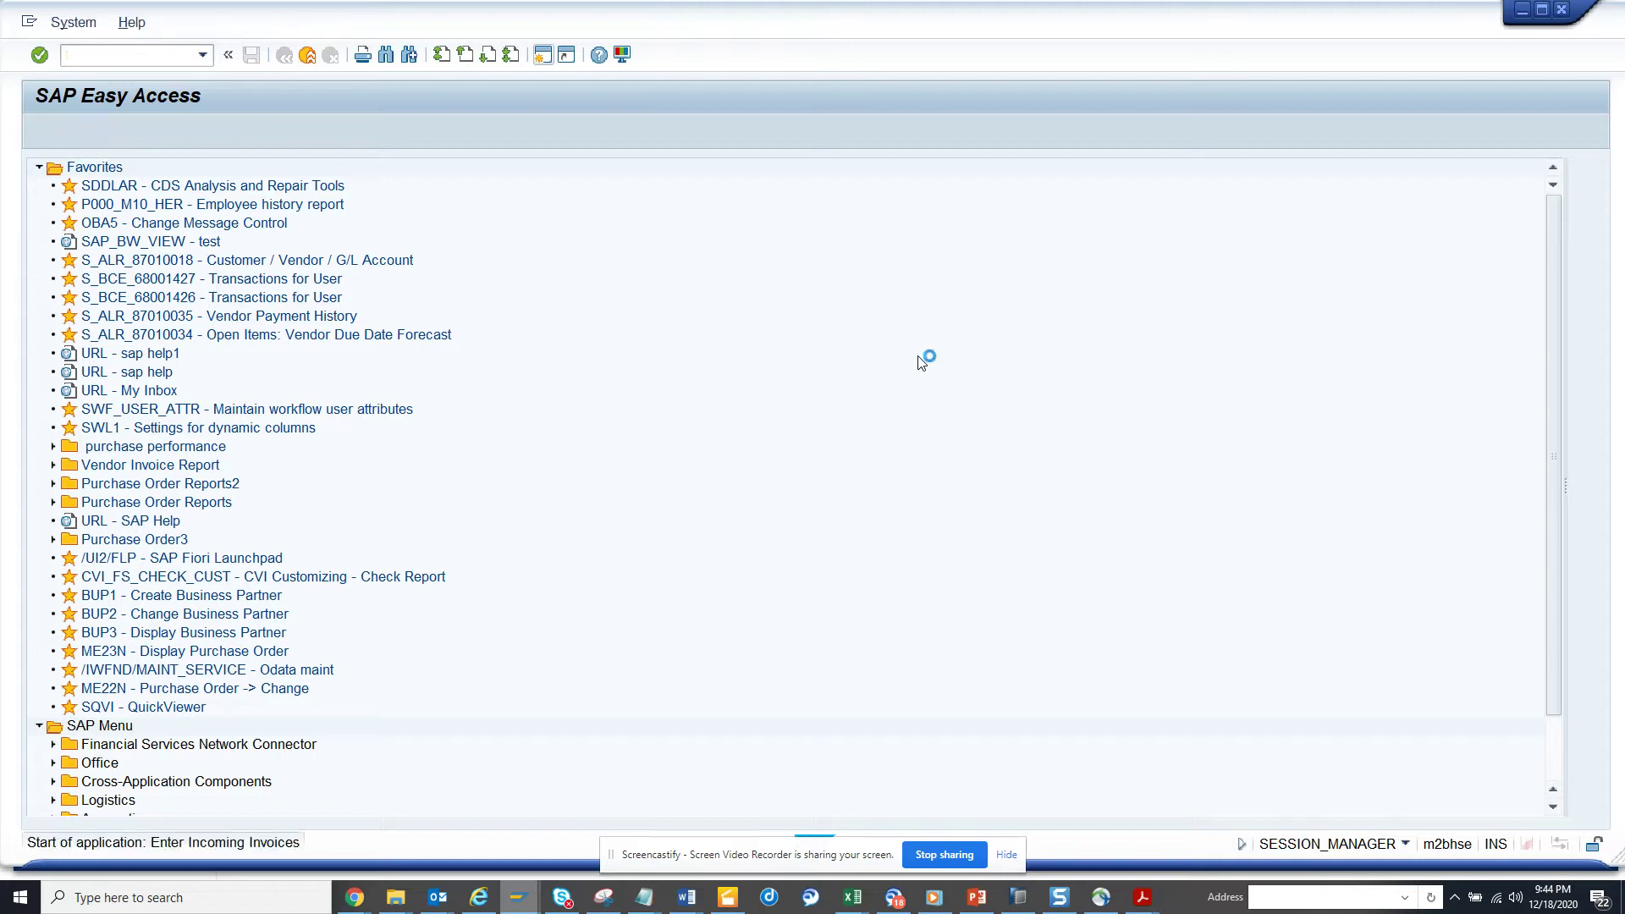
key("BackSpace")
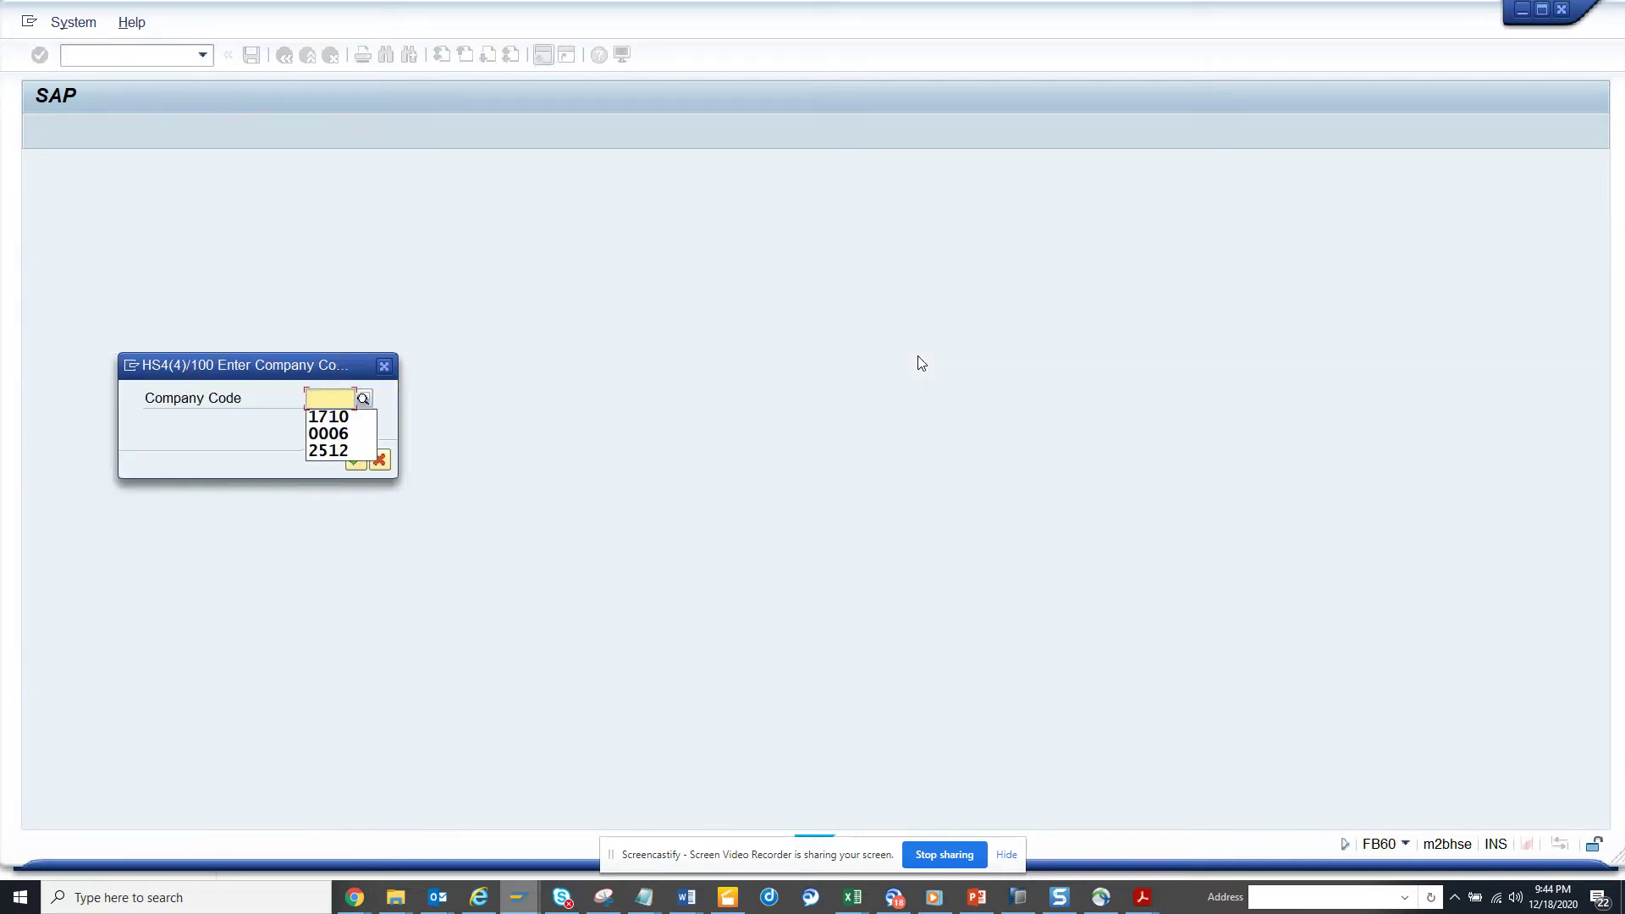
key("Down")
key("Return")
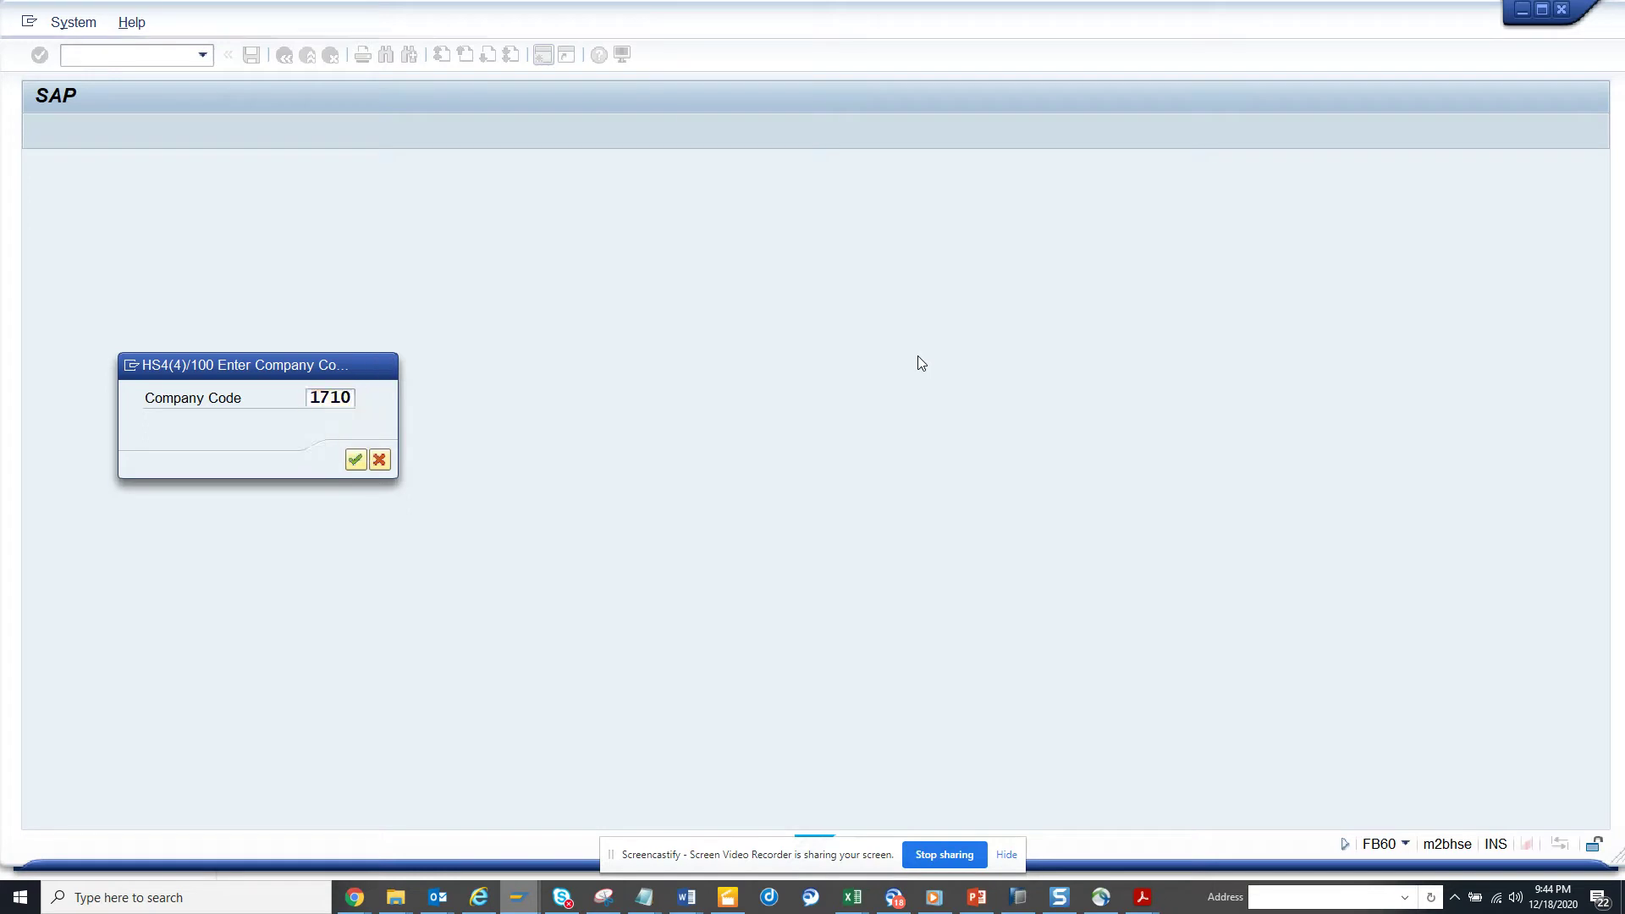
key("Return")
Step: Enter the test supplier as vendor and view its NT30 terms and payment method on the Payment tab
type("1")
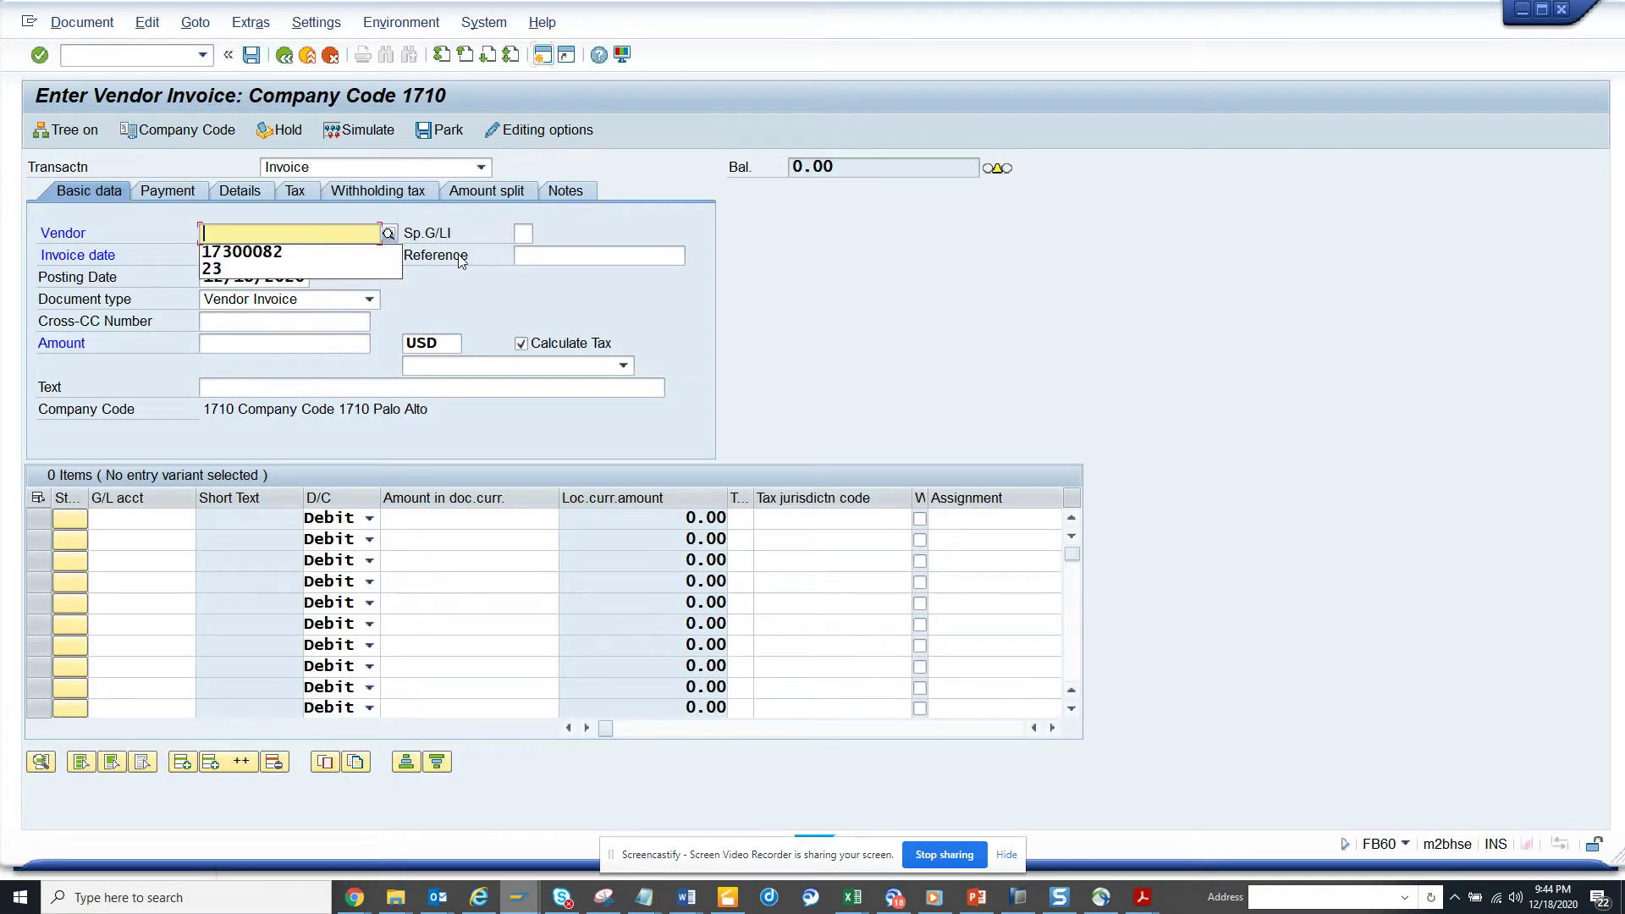
key("Down")
key("Return")
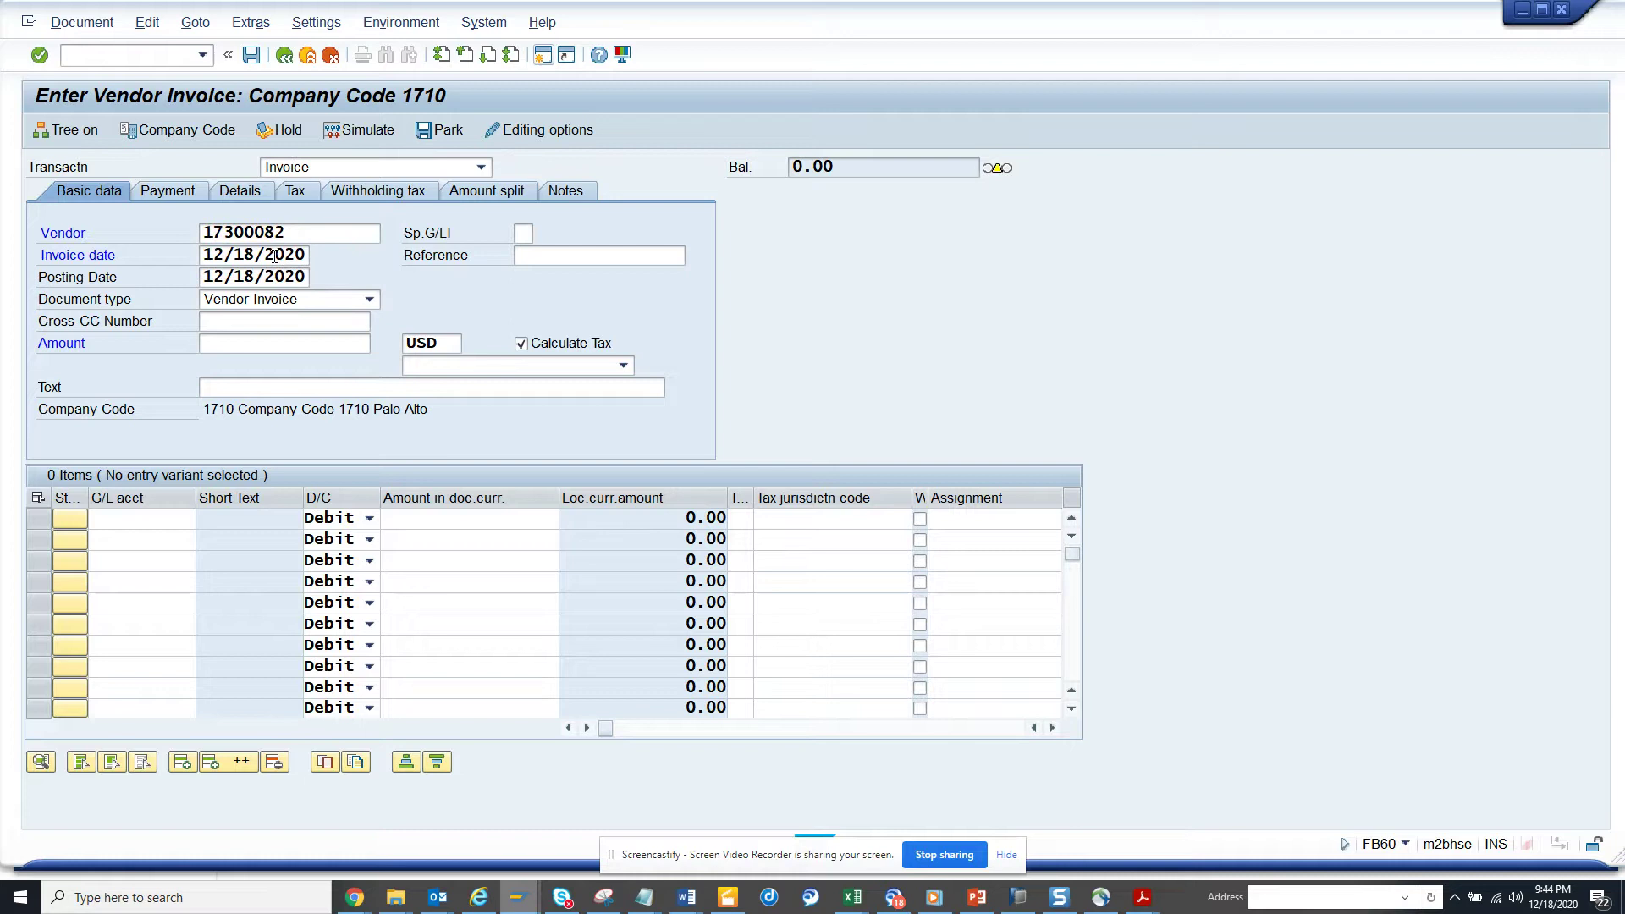
key("Return")
left_click(183, 193)
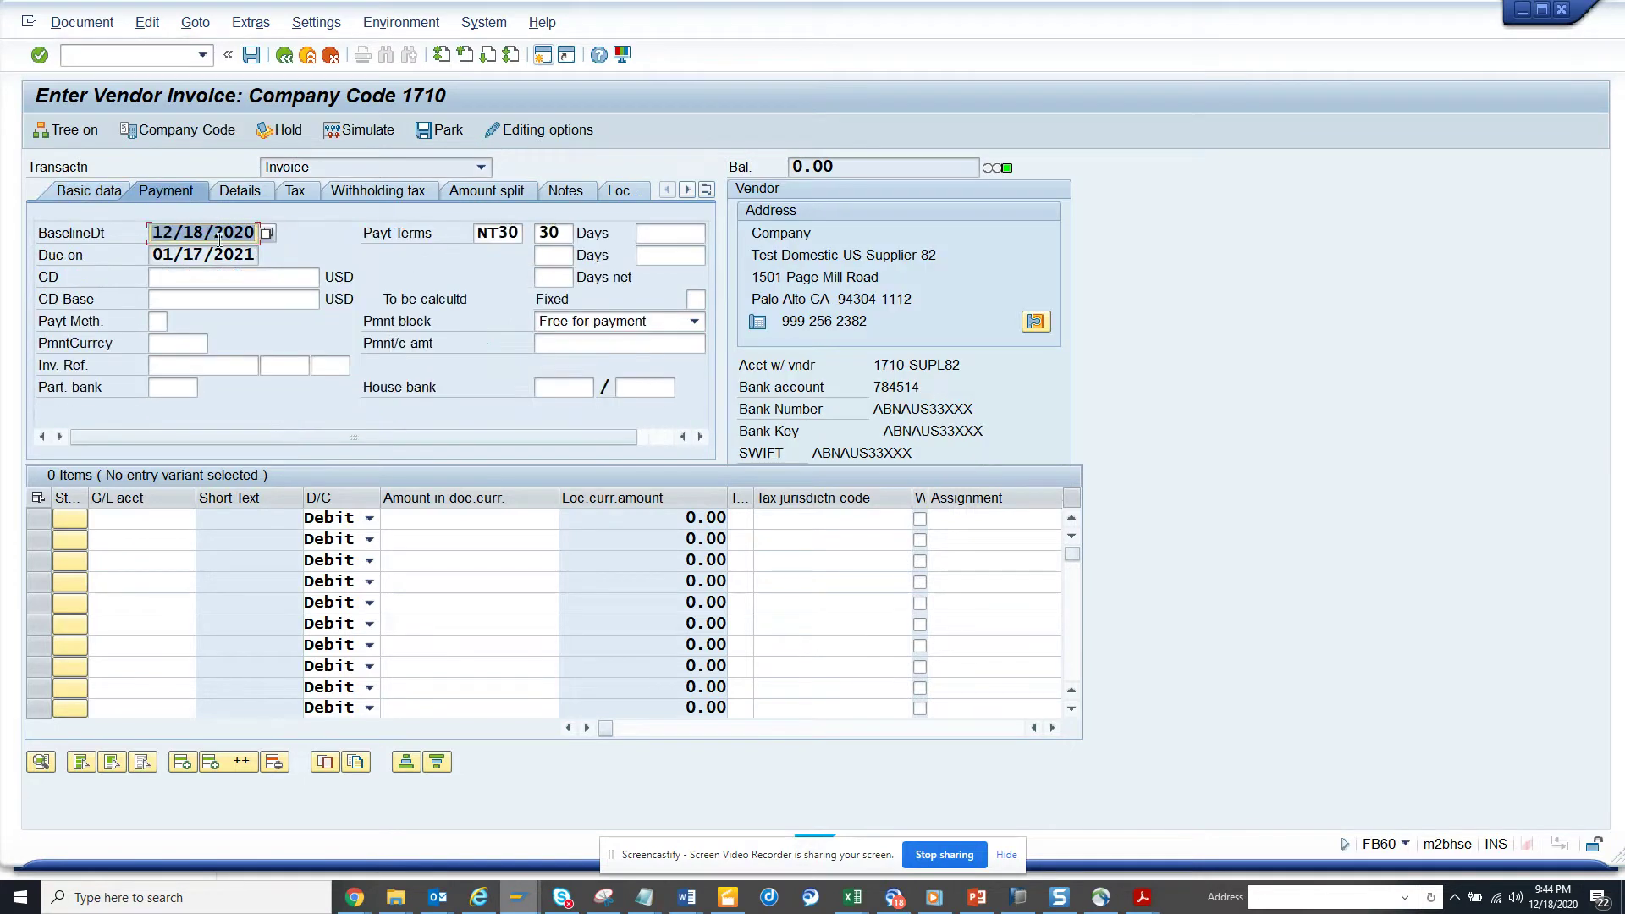
left_click(158, 323)
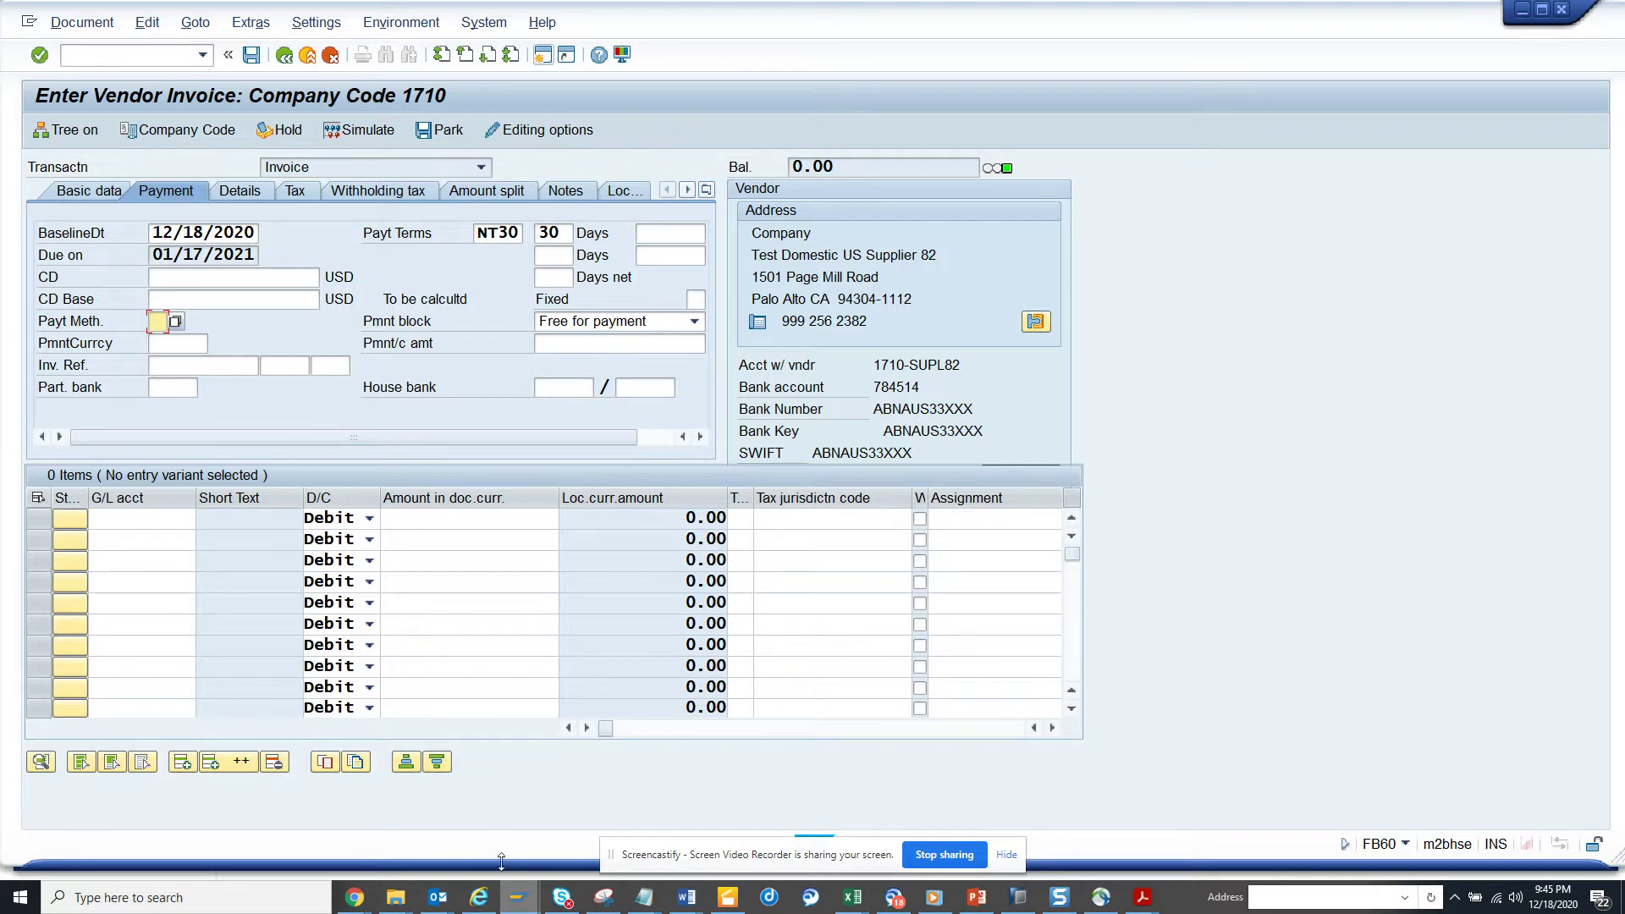
Step: Switch to the business partner window and restart transaction BP with /nbp
mouse_move(526, 897)
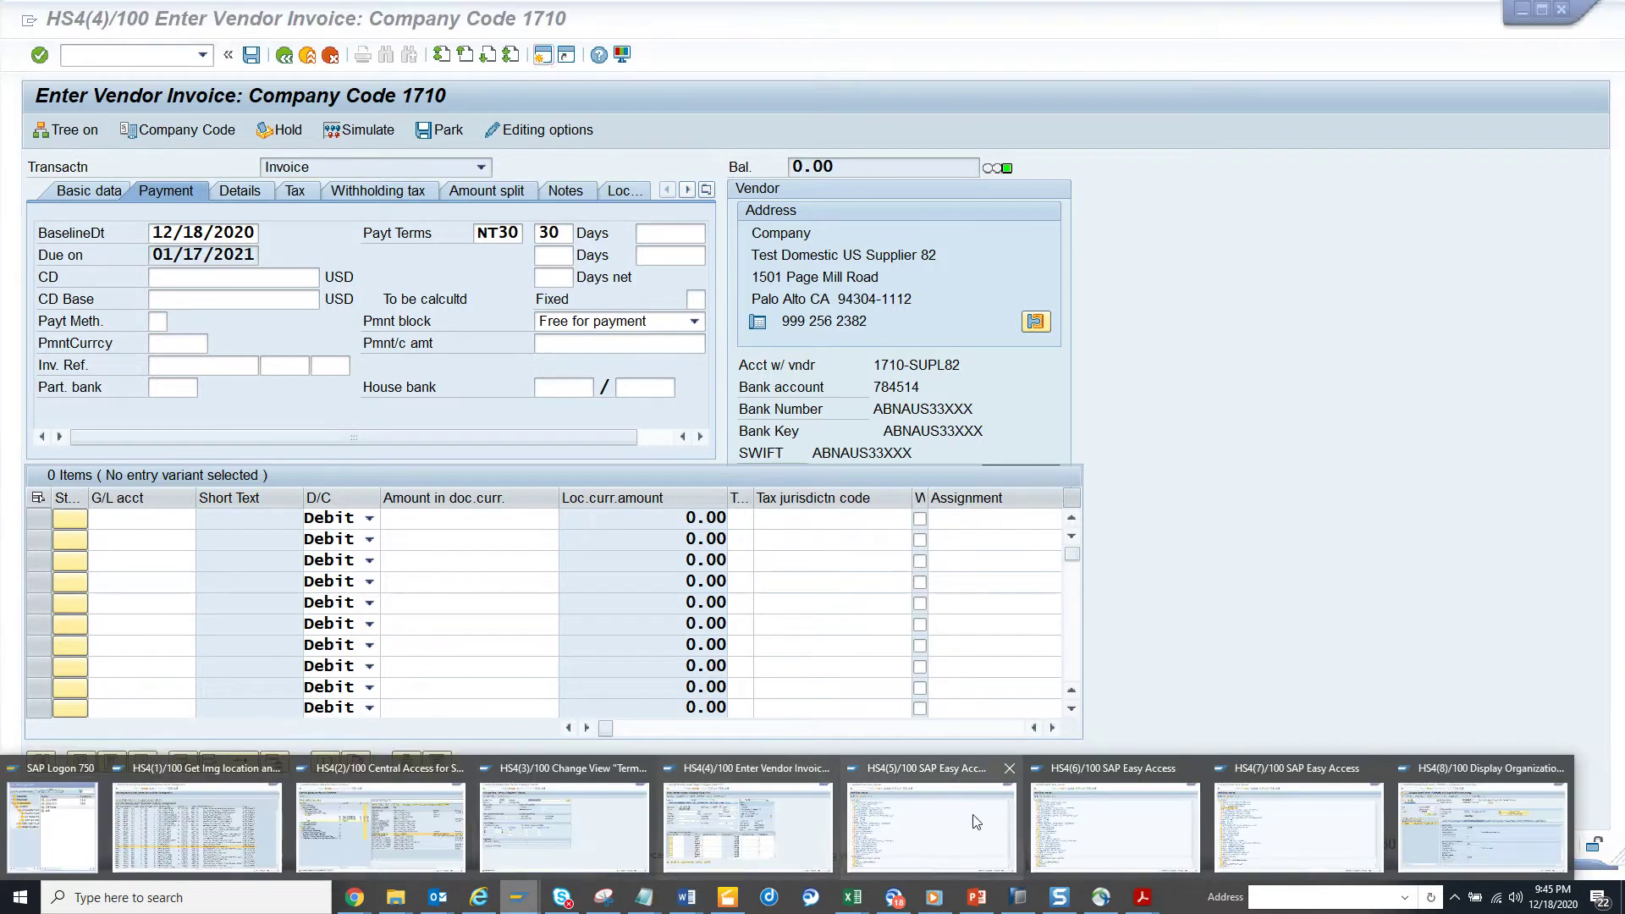
left_click(1457, 811)
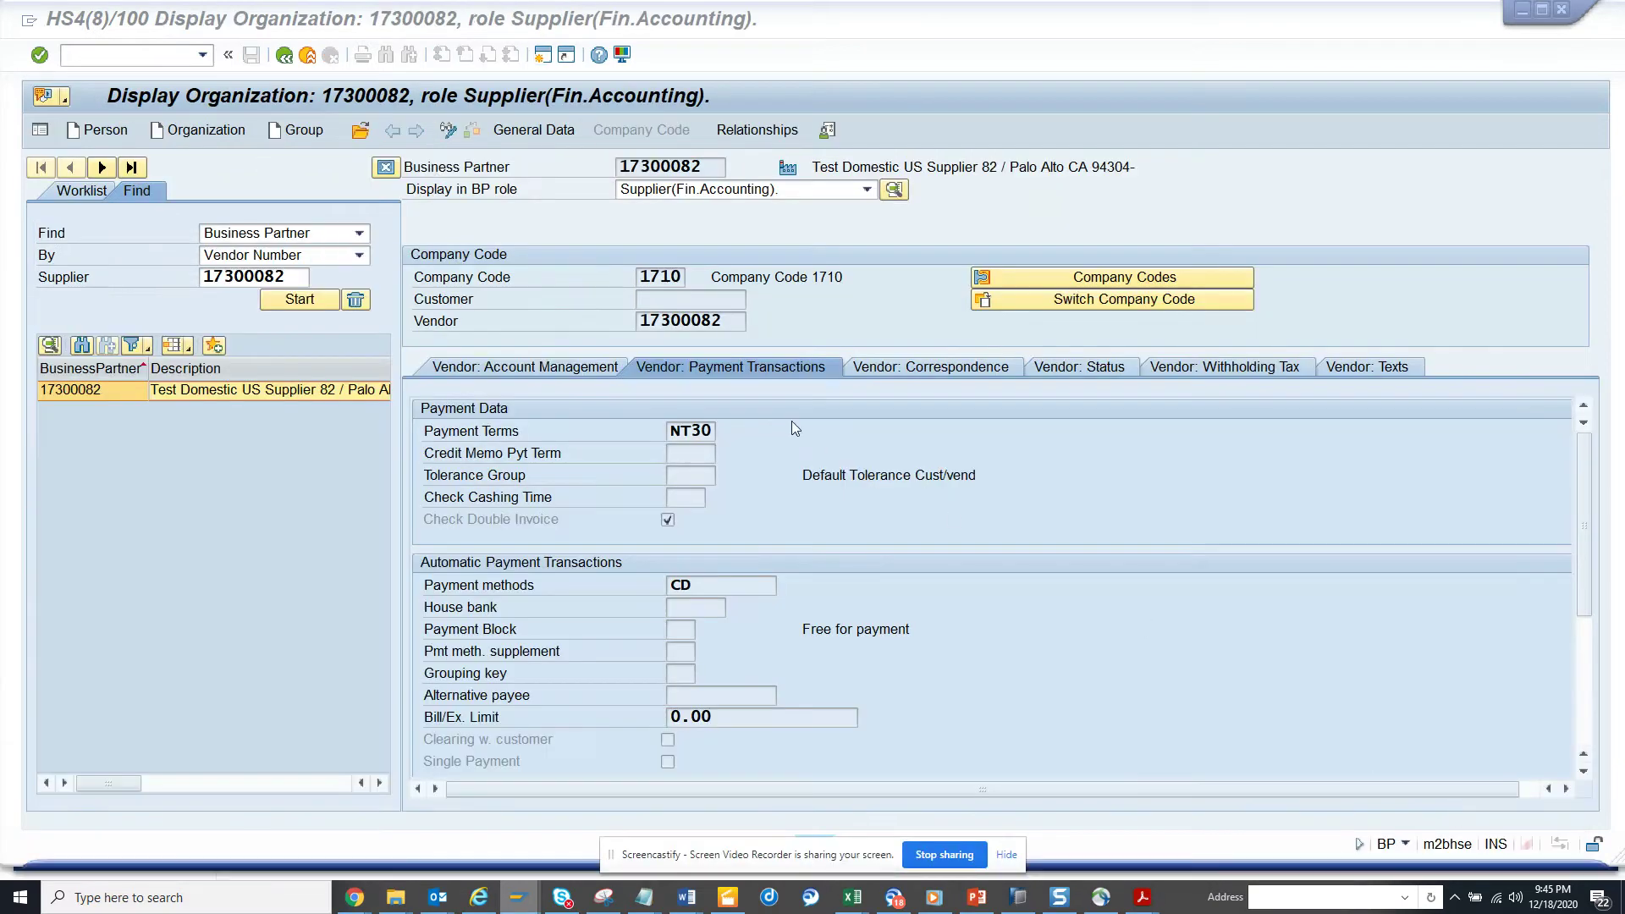
left_click(108, 53)
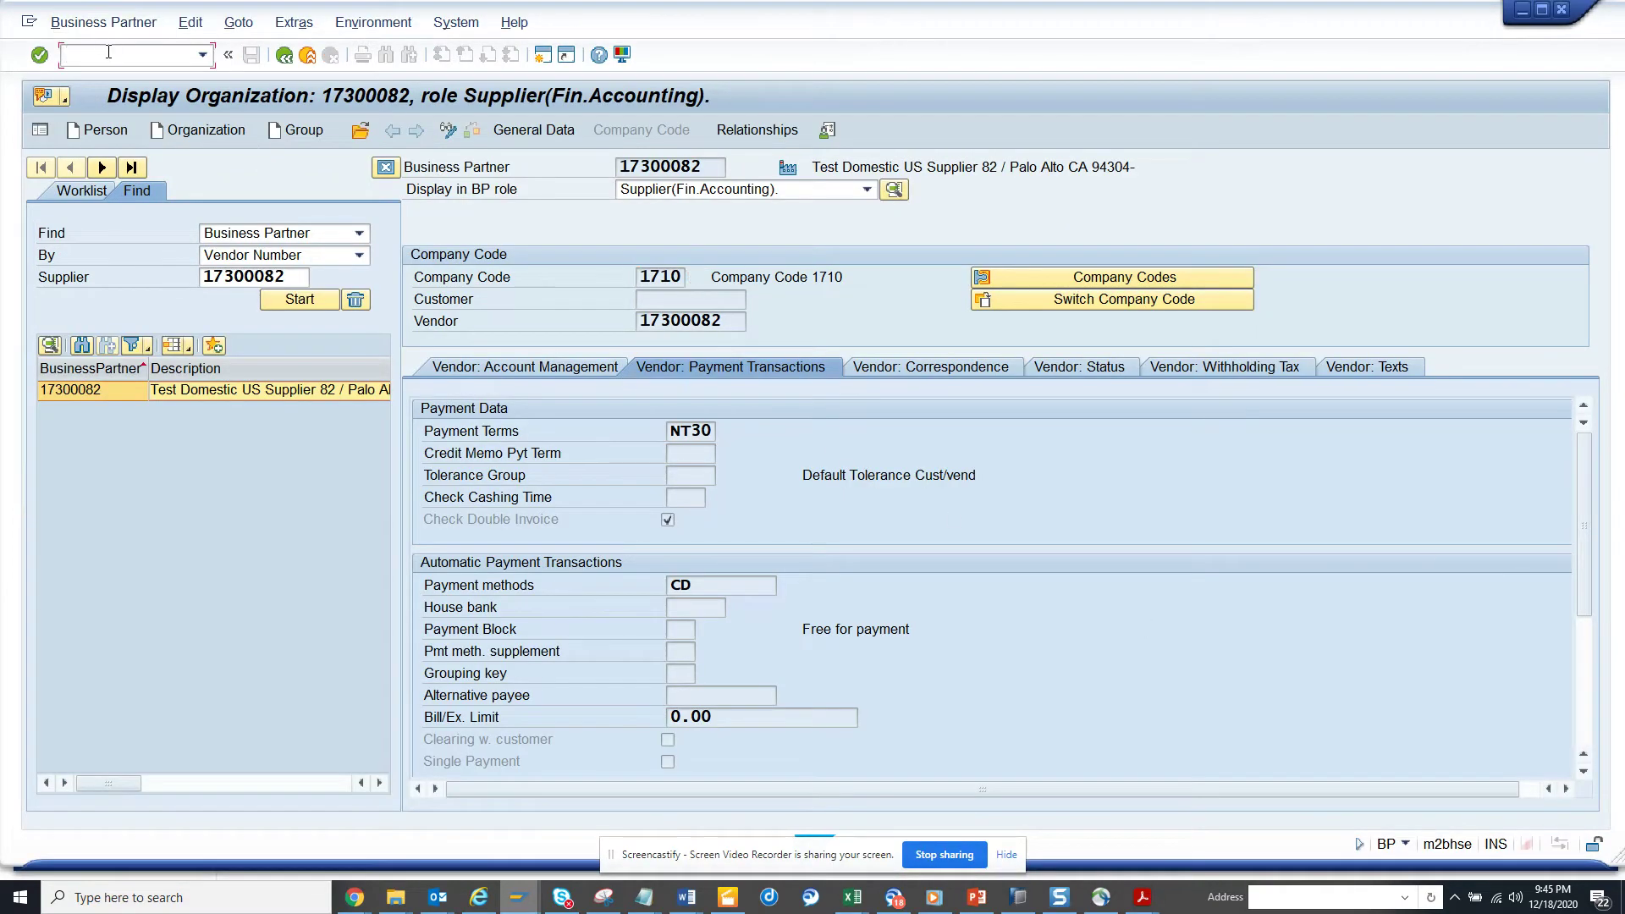
type("/nbp")
key("Return")
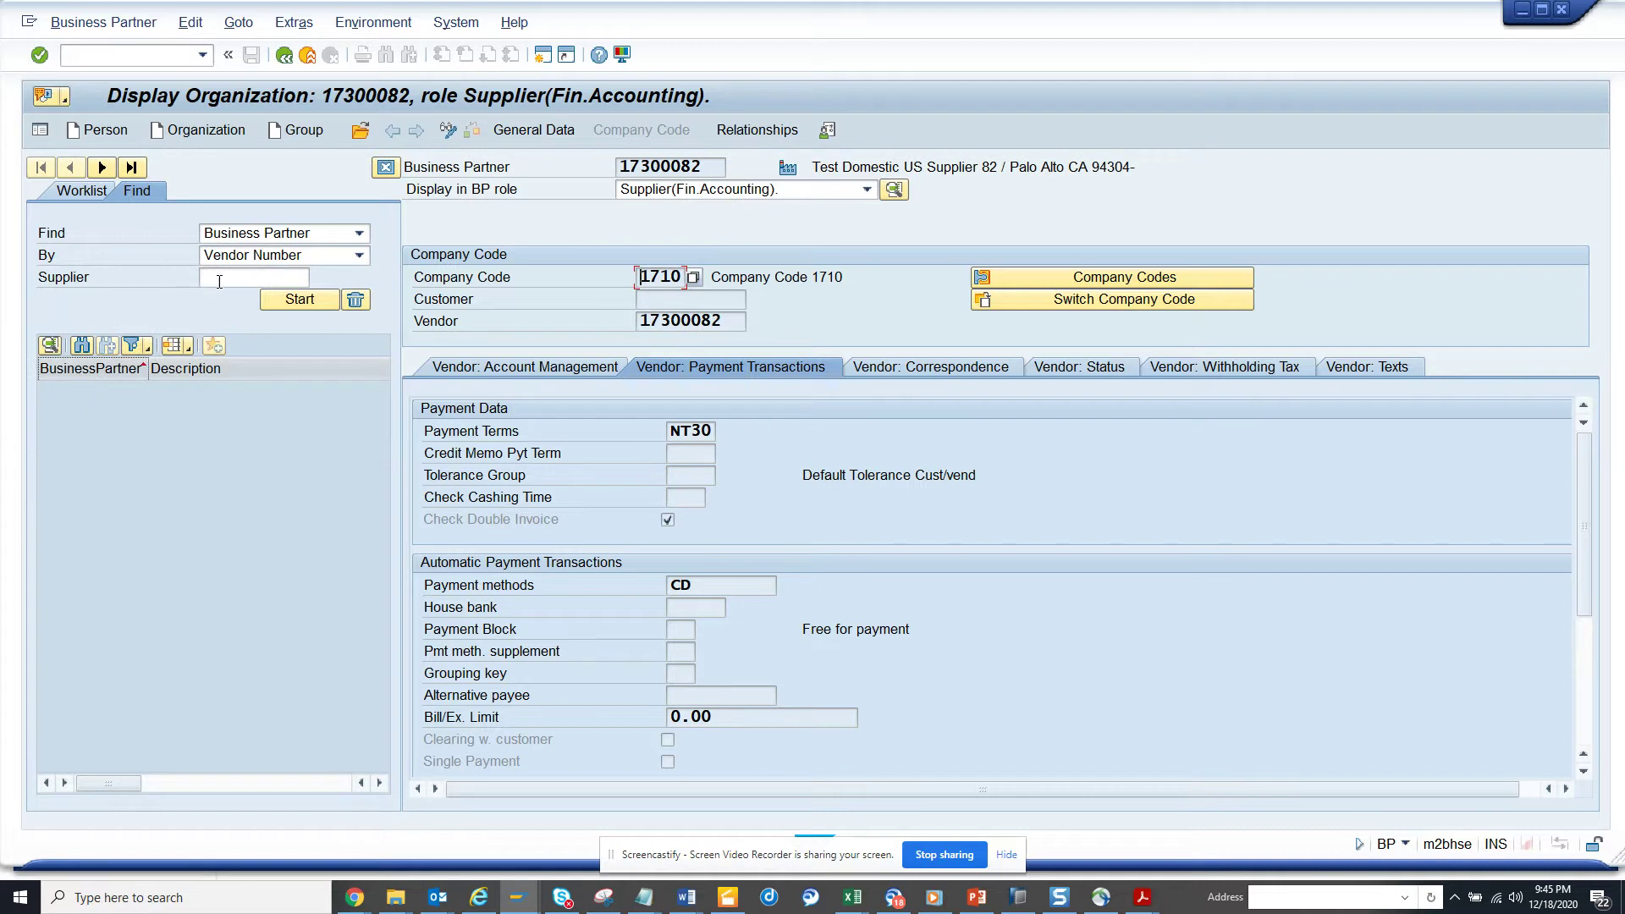
Step: Search for the test supplier and open its record showing NT30 terms and payment methods CD
left_click(245, 277)
left_click(234, 297)
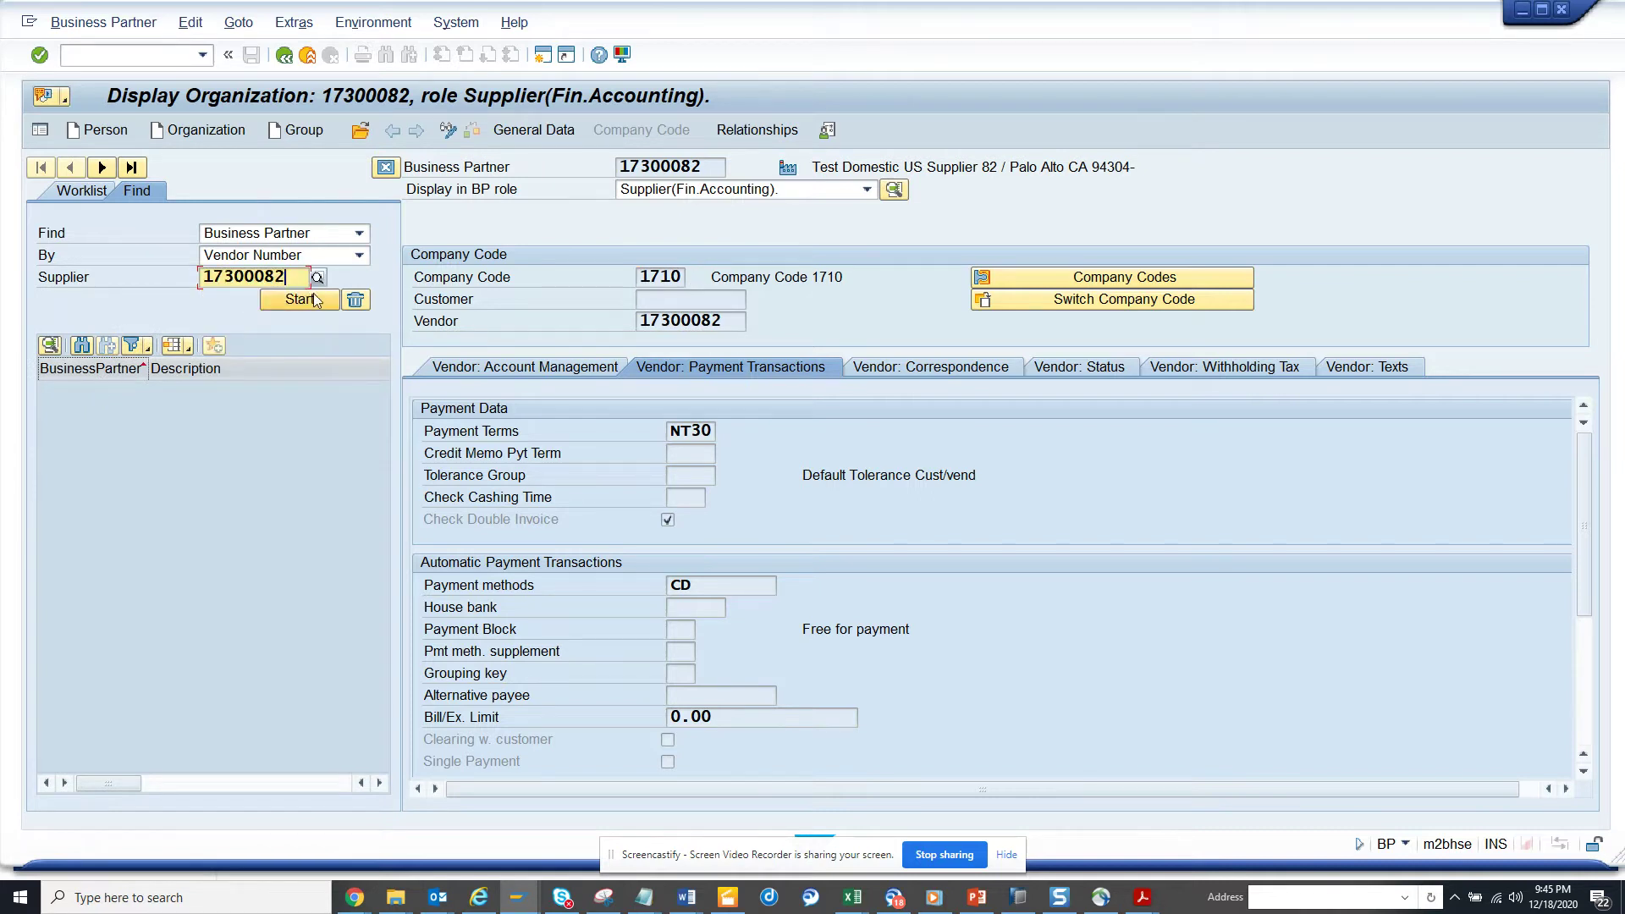
key("Return")
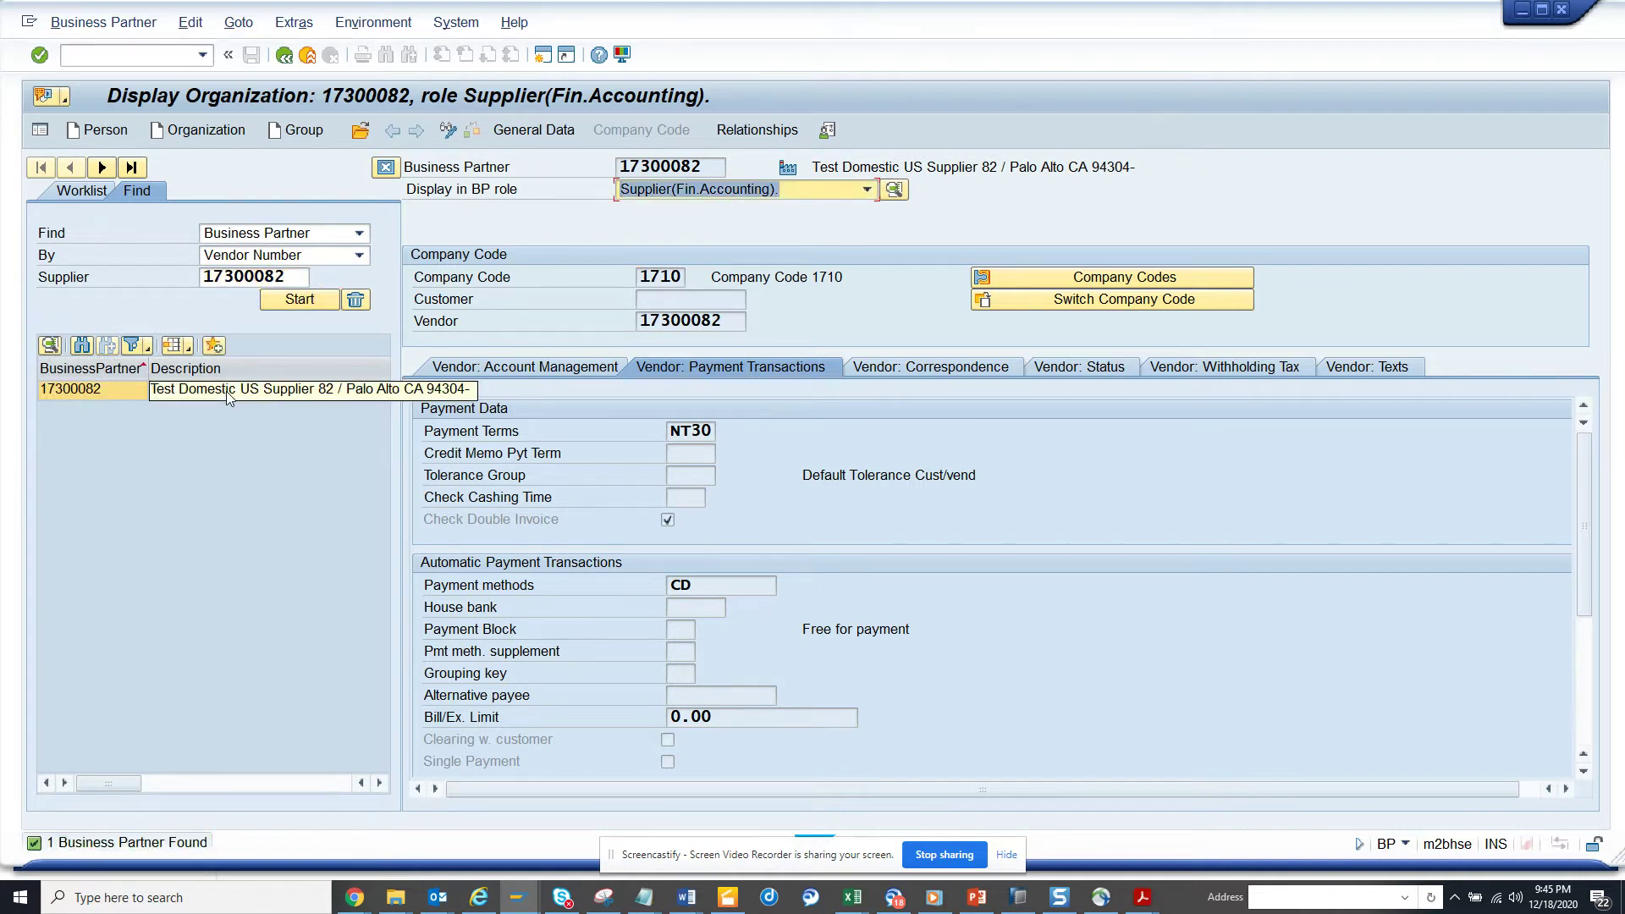
left_click(226, 391)
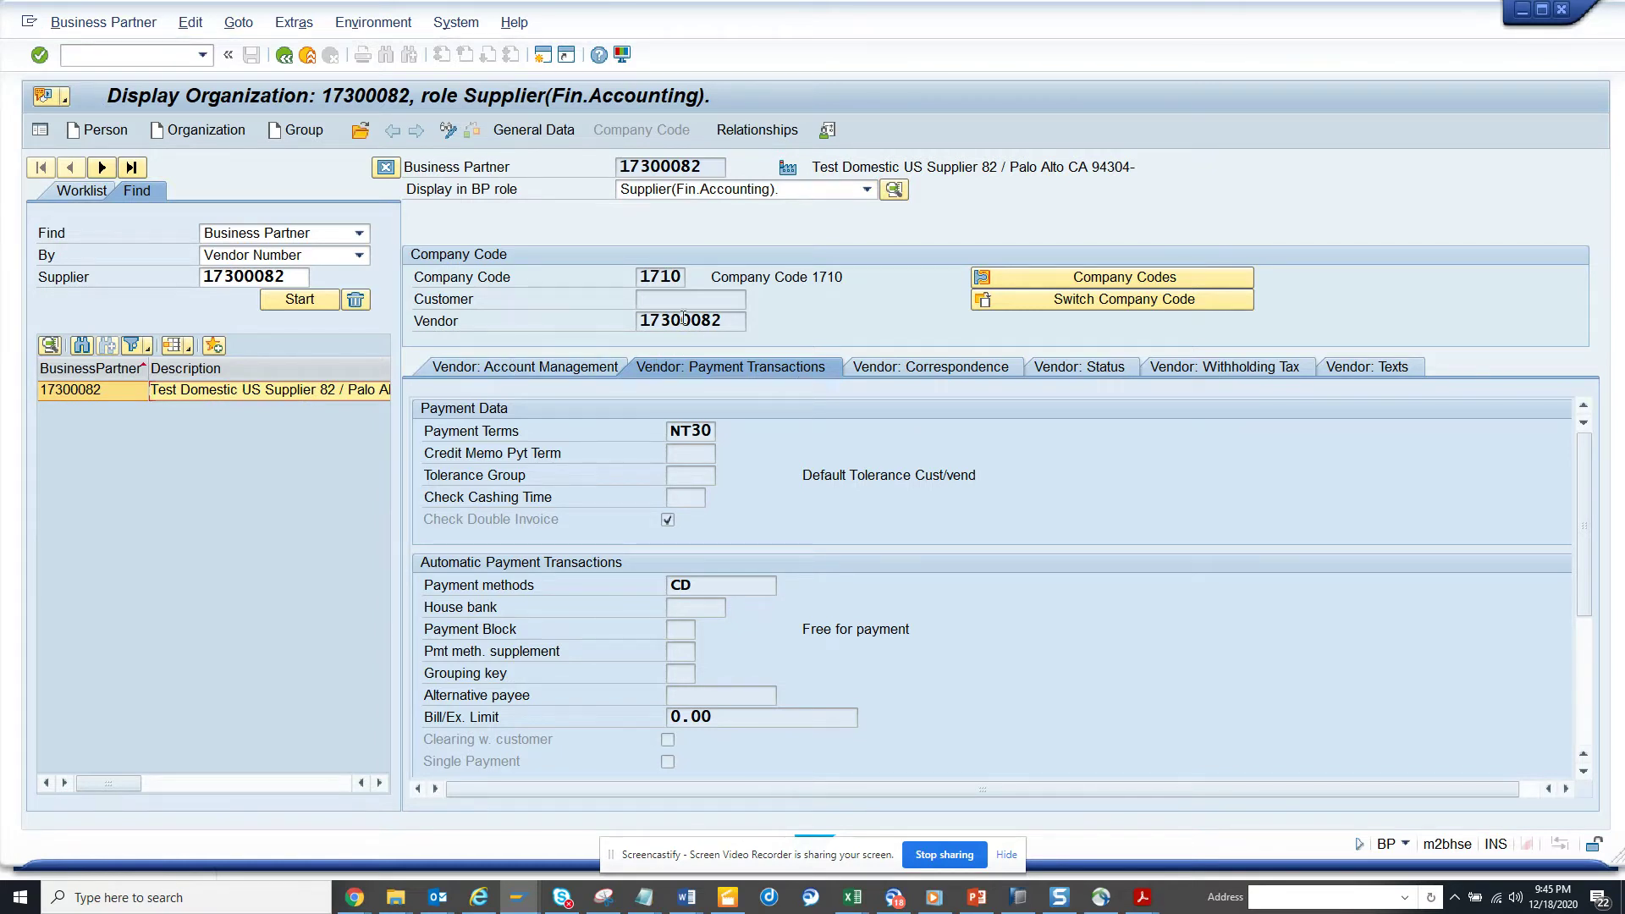
double_click(681, 585)
left_click(709, 585)
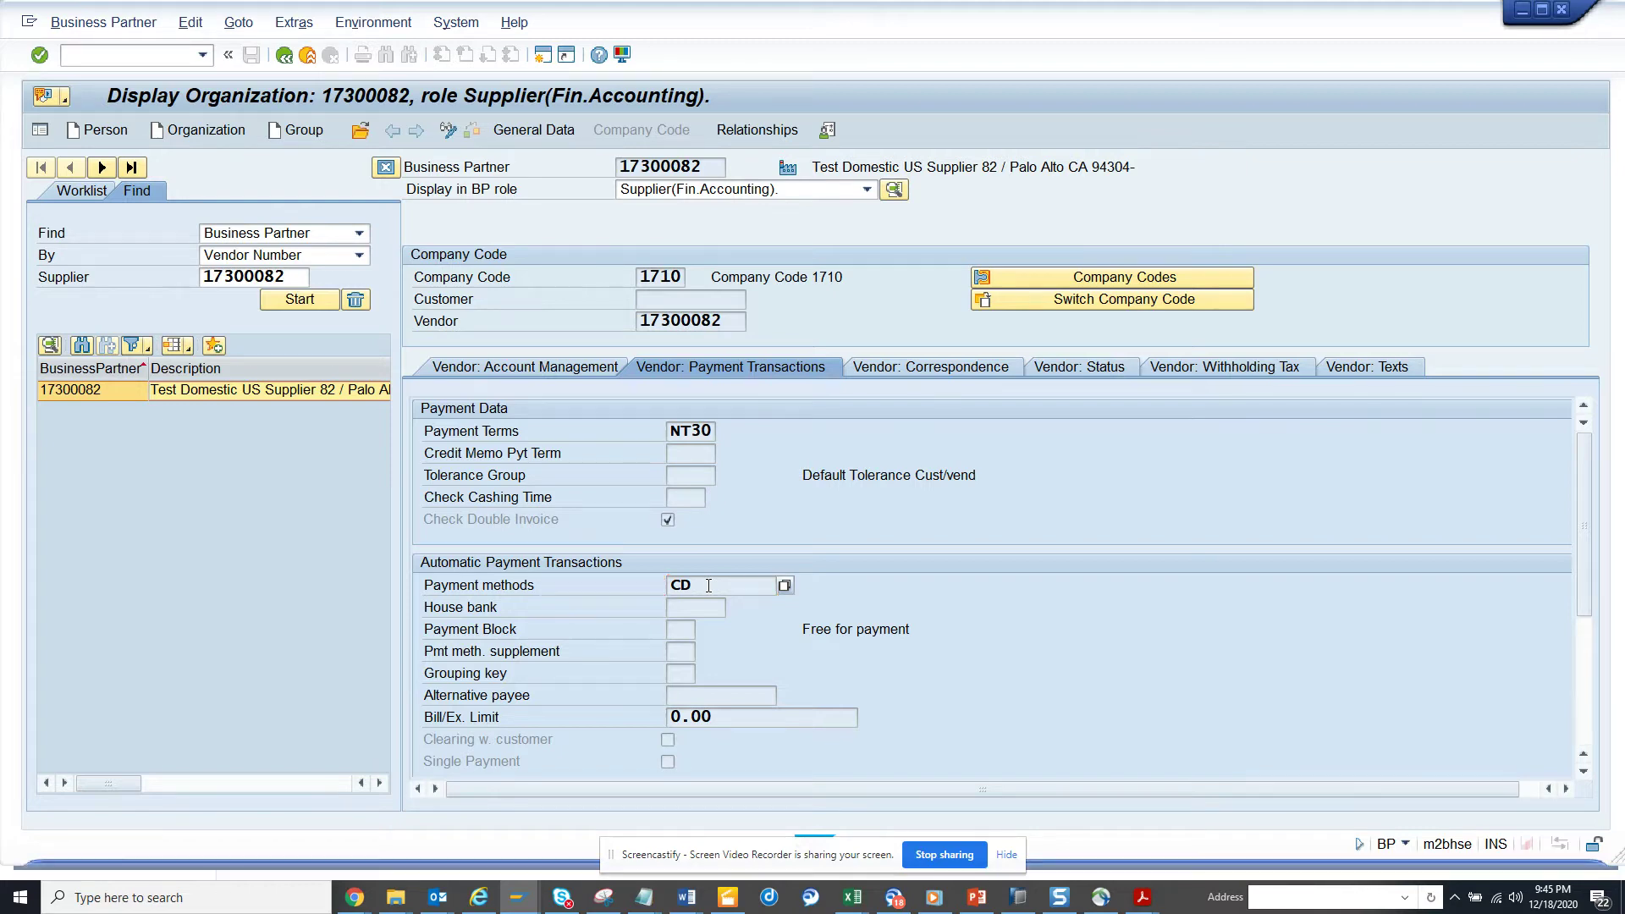
Step: Open the OBB8 terms of payment list with /nobb8 in the other window
key("alt+Tab")
key("alt+Tab")
key("alt+Tab")
key("alt+Tab")
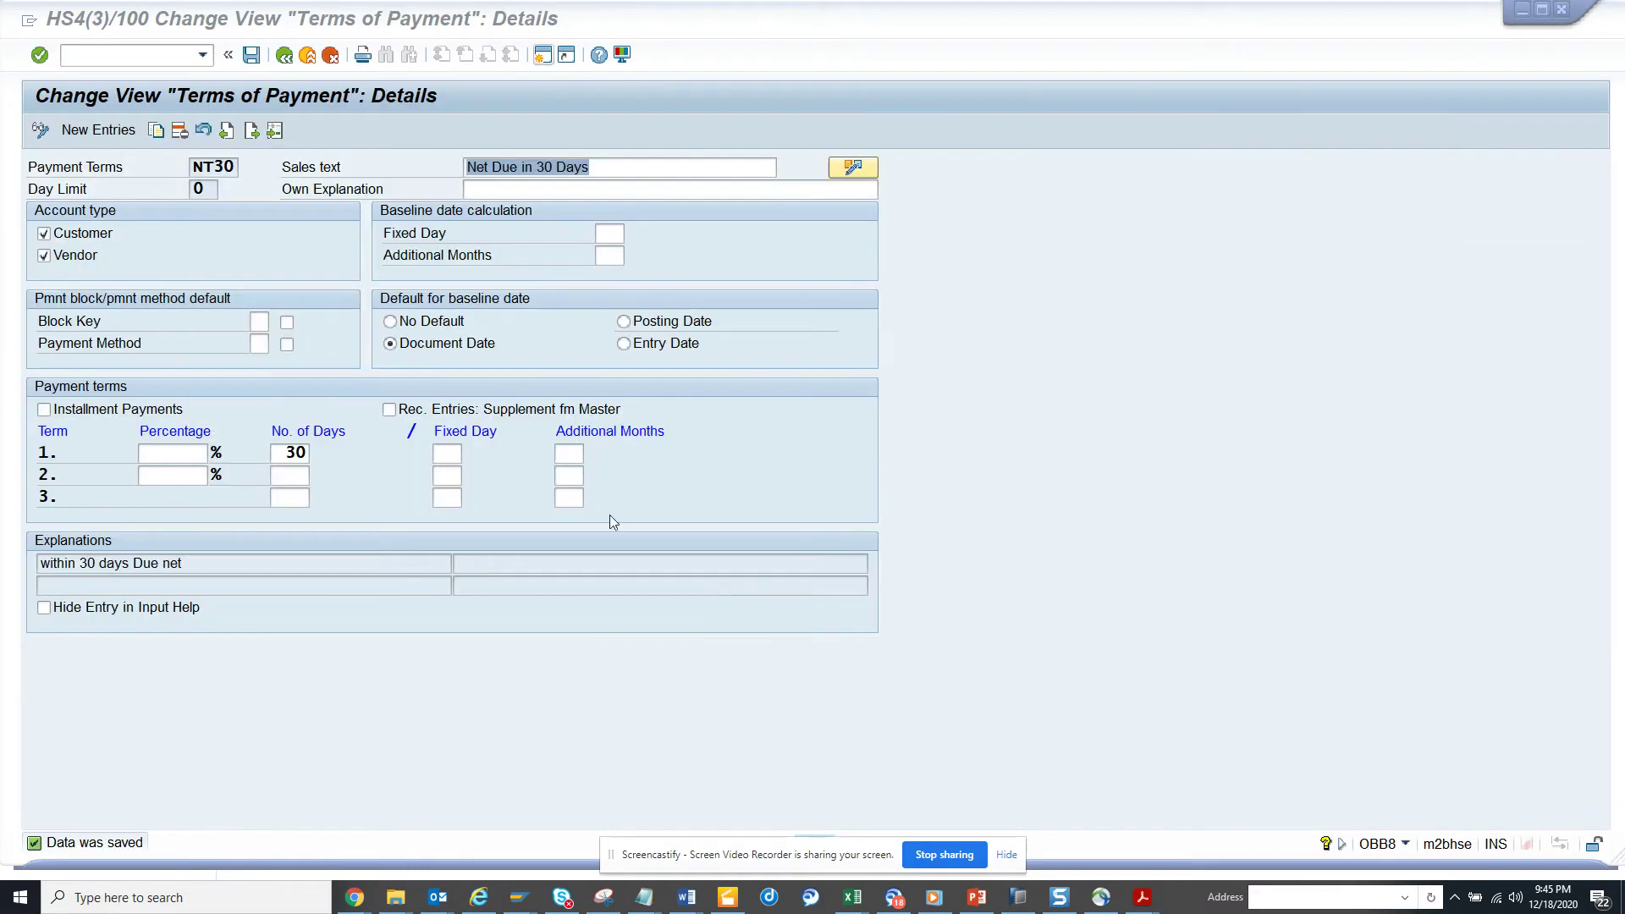
left_click(163, 56)
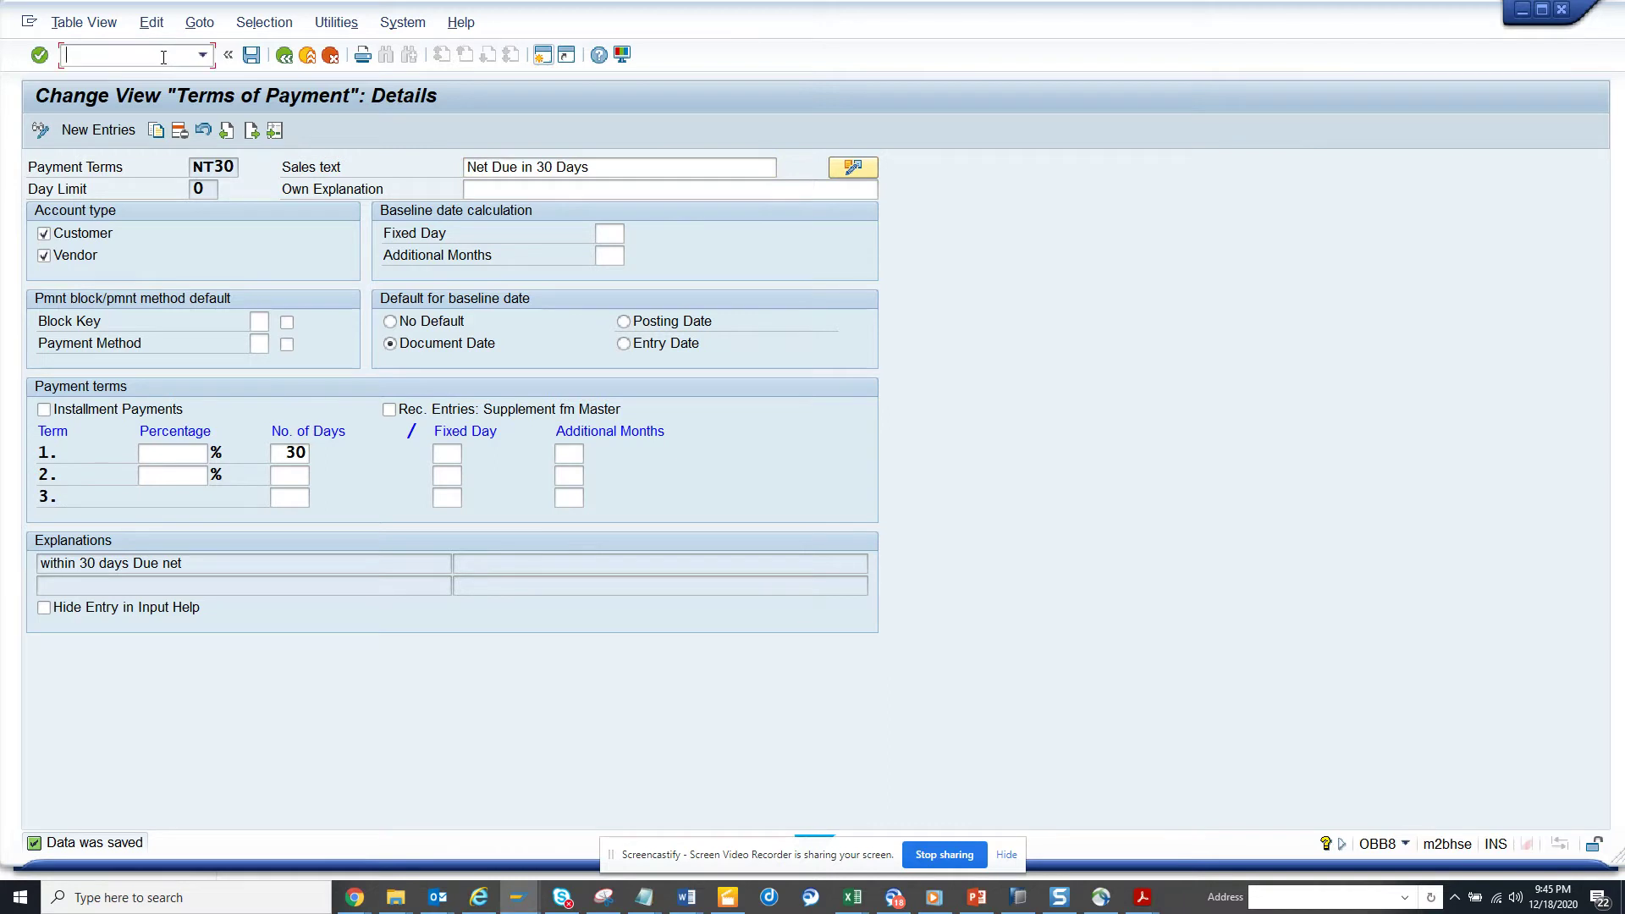
type("/nobb8")
key("Return")
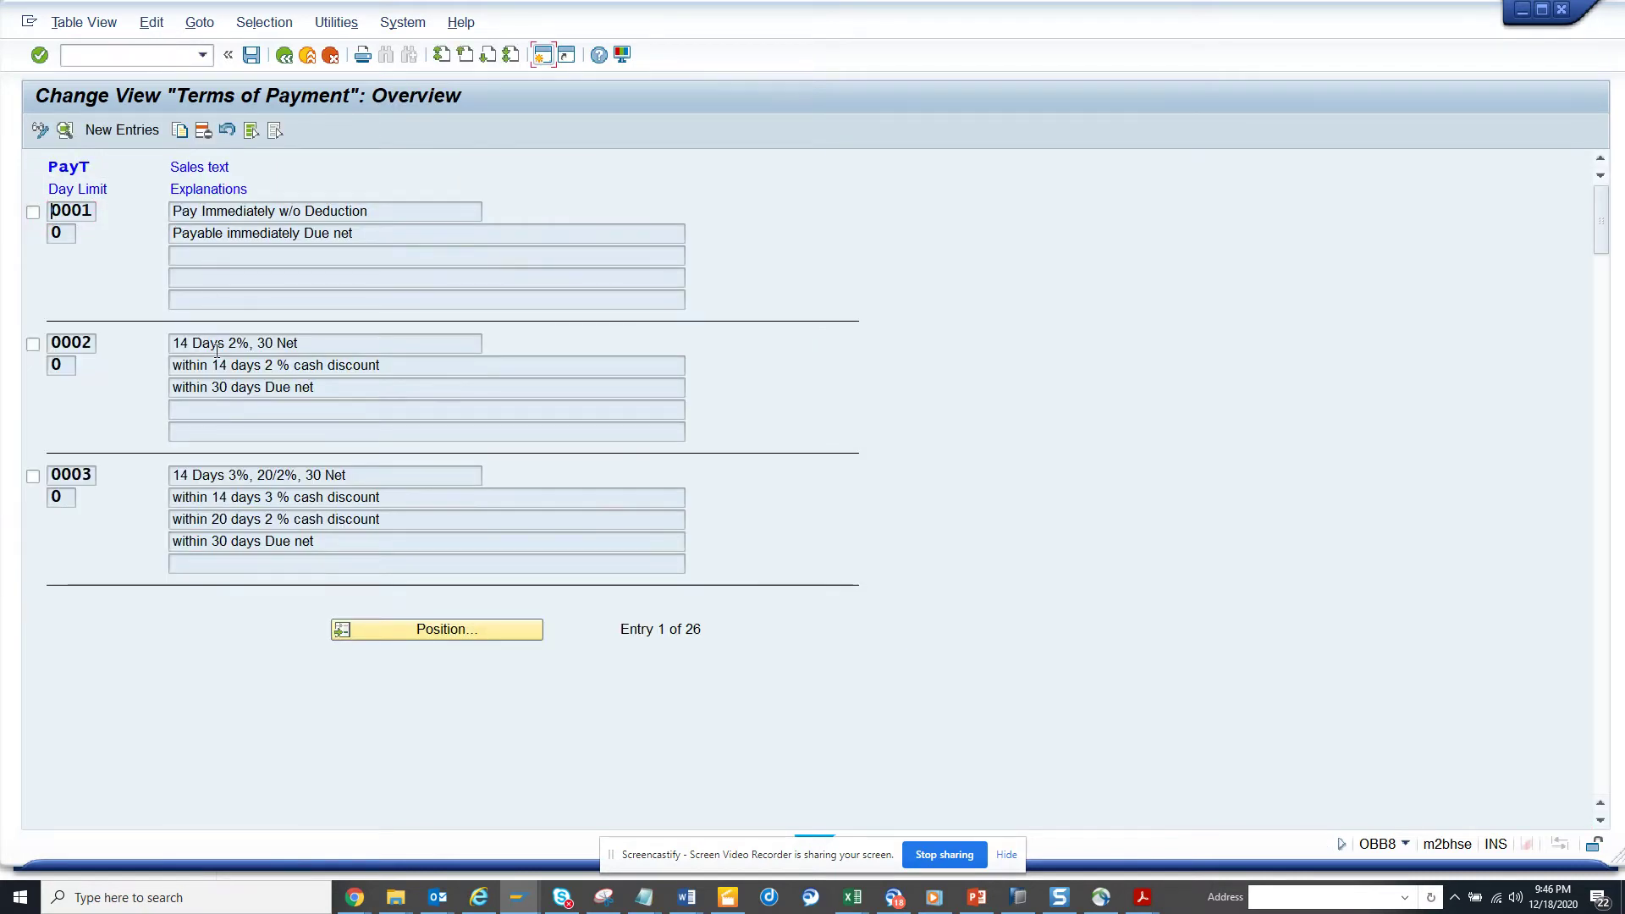
key("alt+Tab")
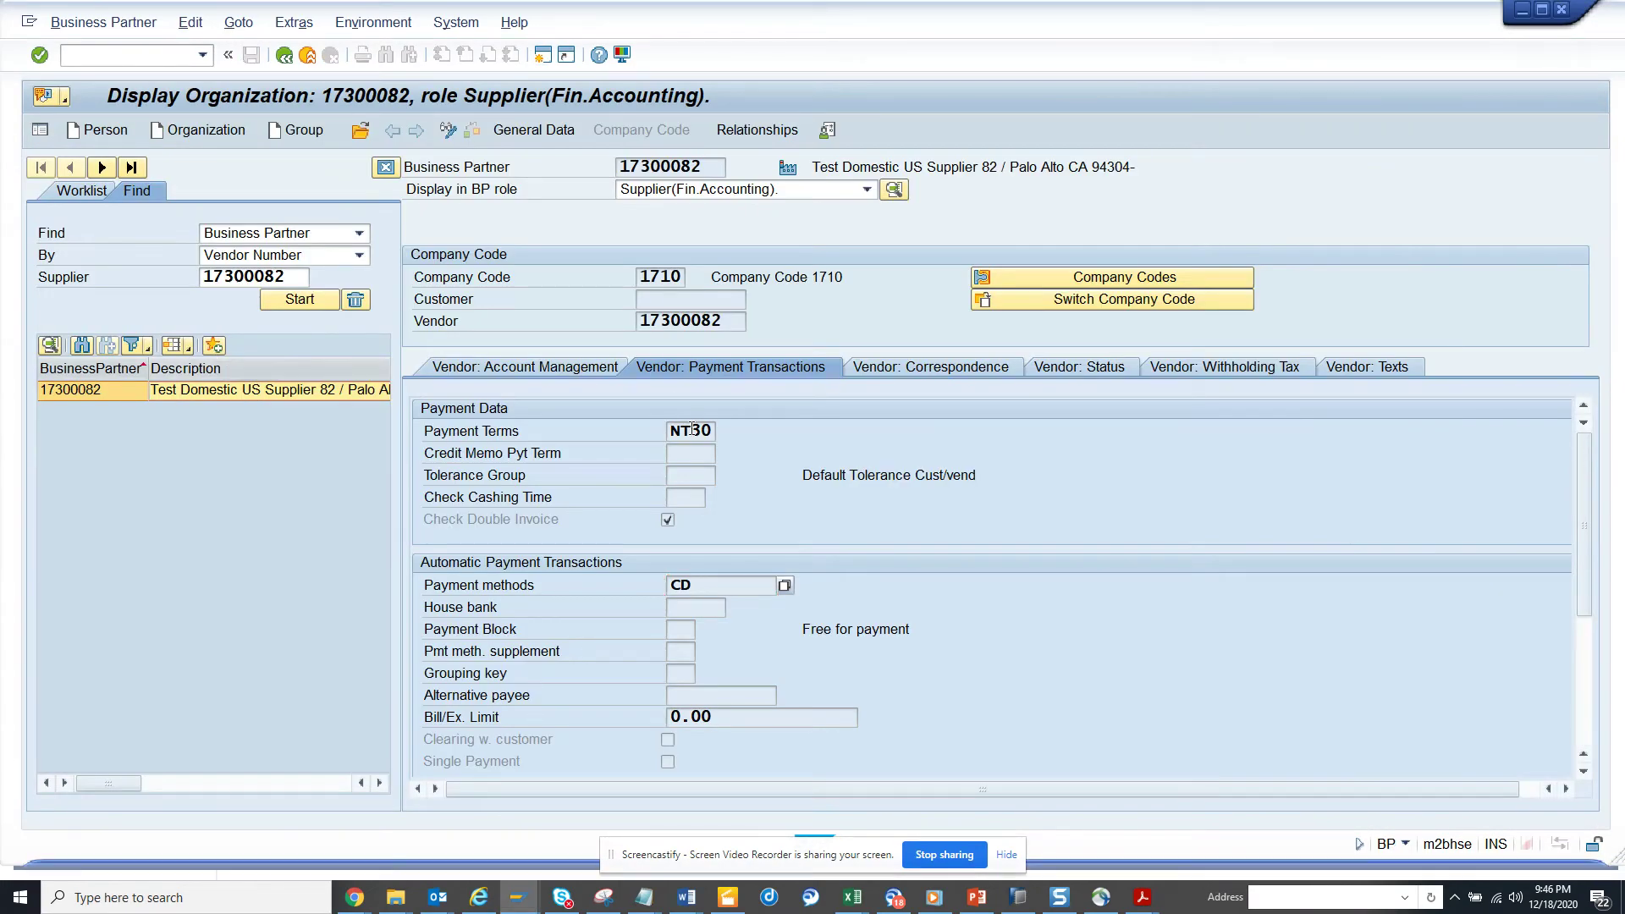
key("alt+Tab")
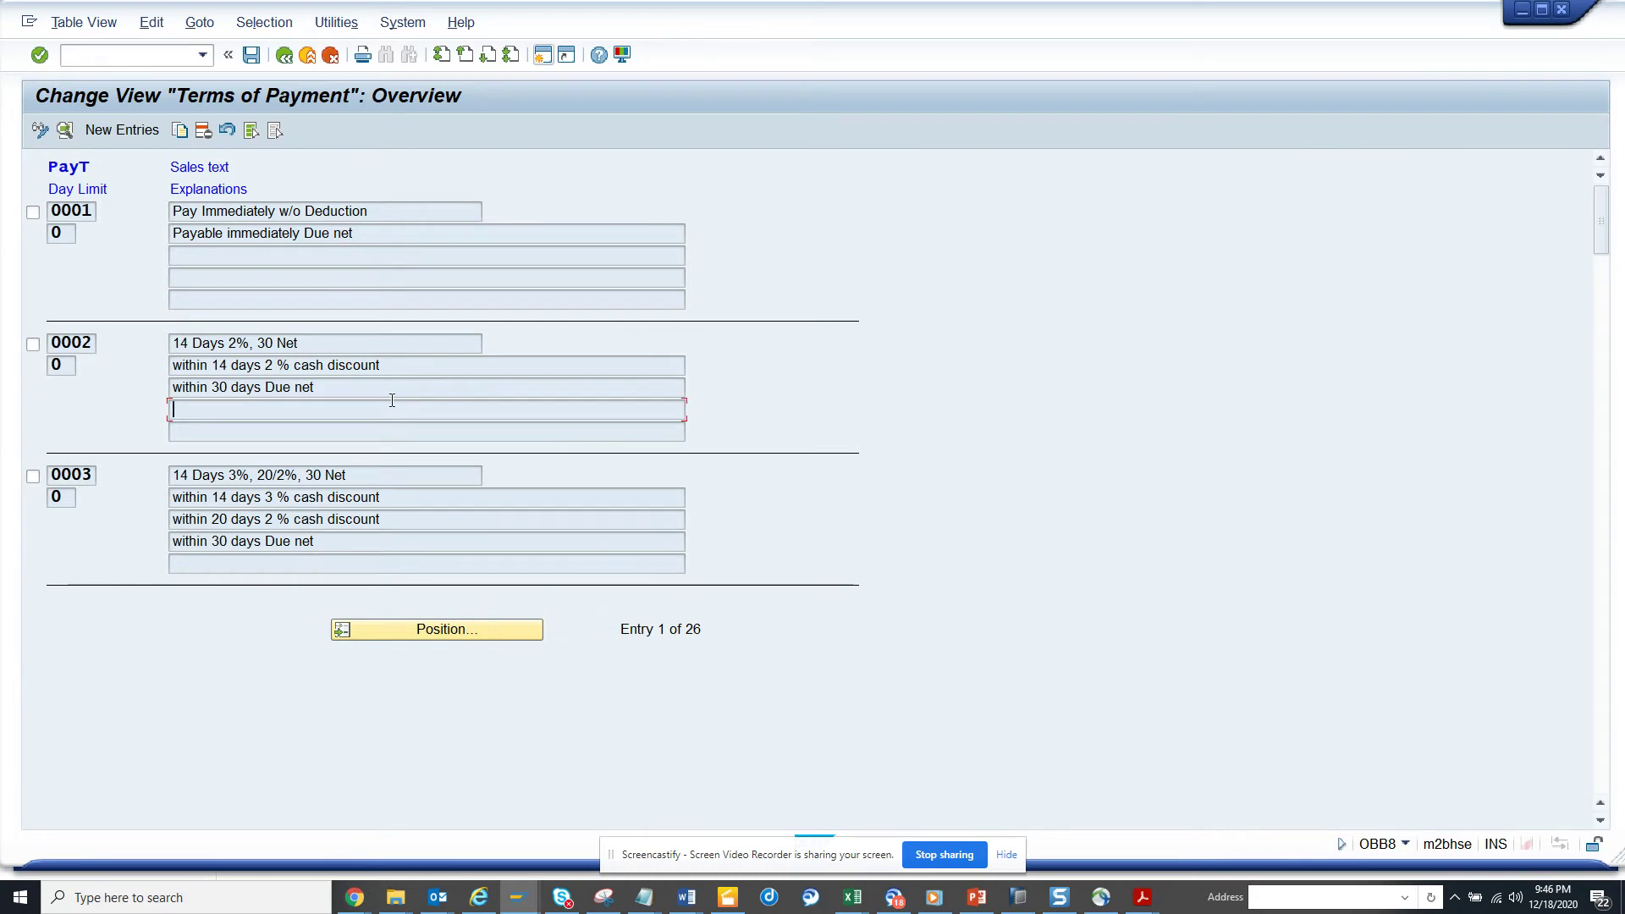
Step: Set NT30's default payment method to D and save it under a customizing request
scroll(392, 400, "down", 6)
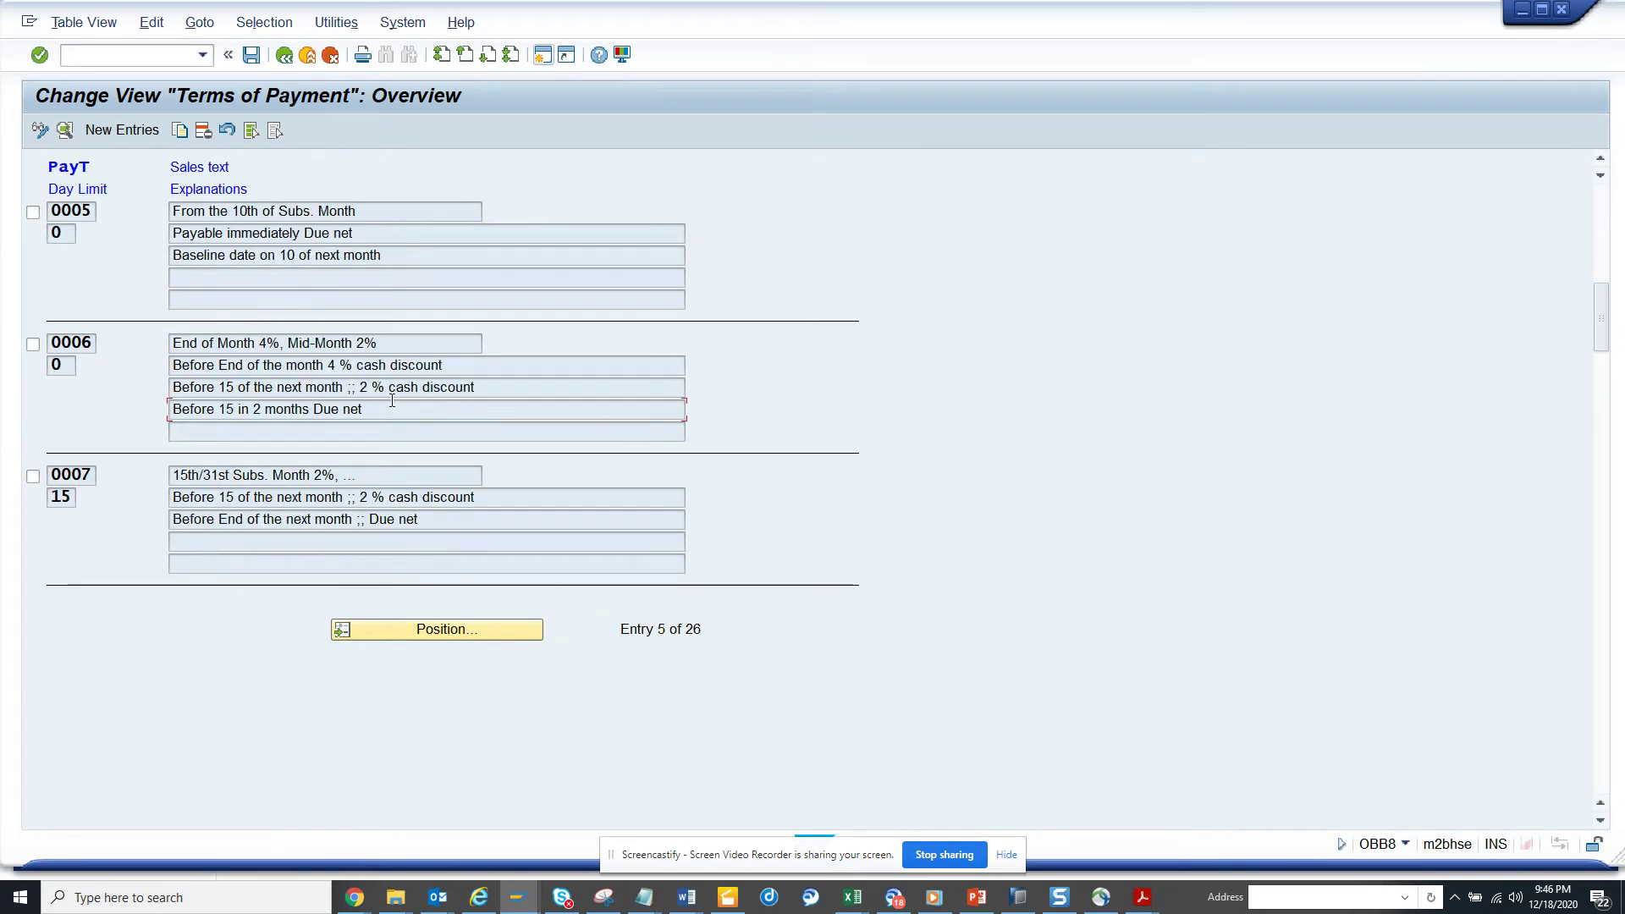
scroll(392, 402, "down", 4)
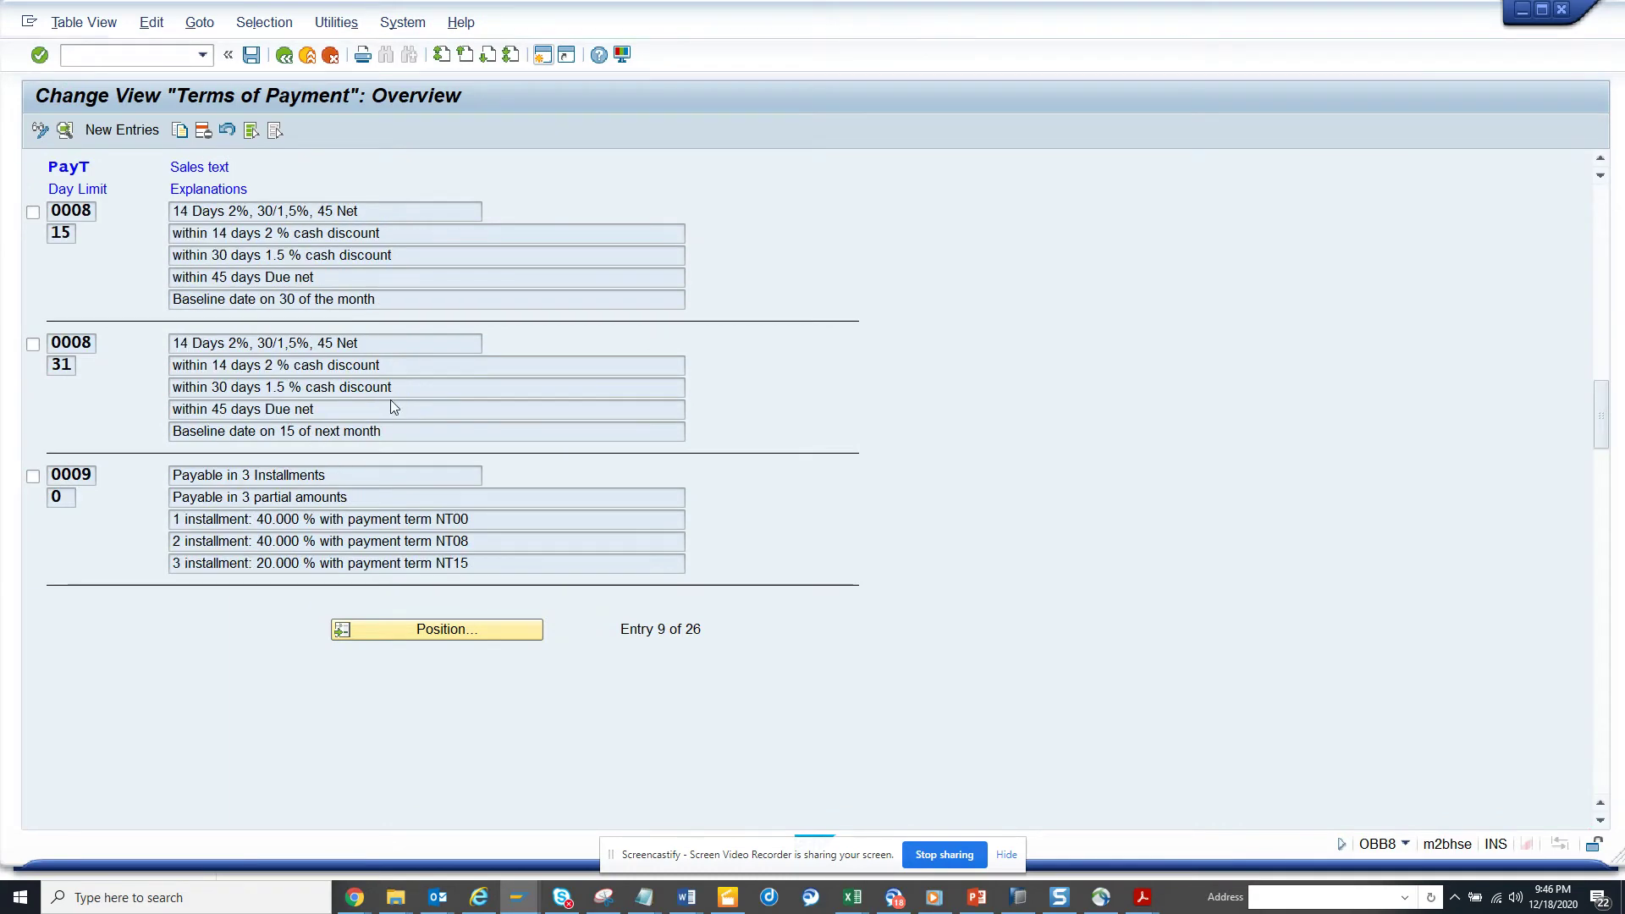
scroll(392, 402, "down", 2)
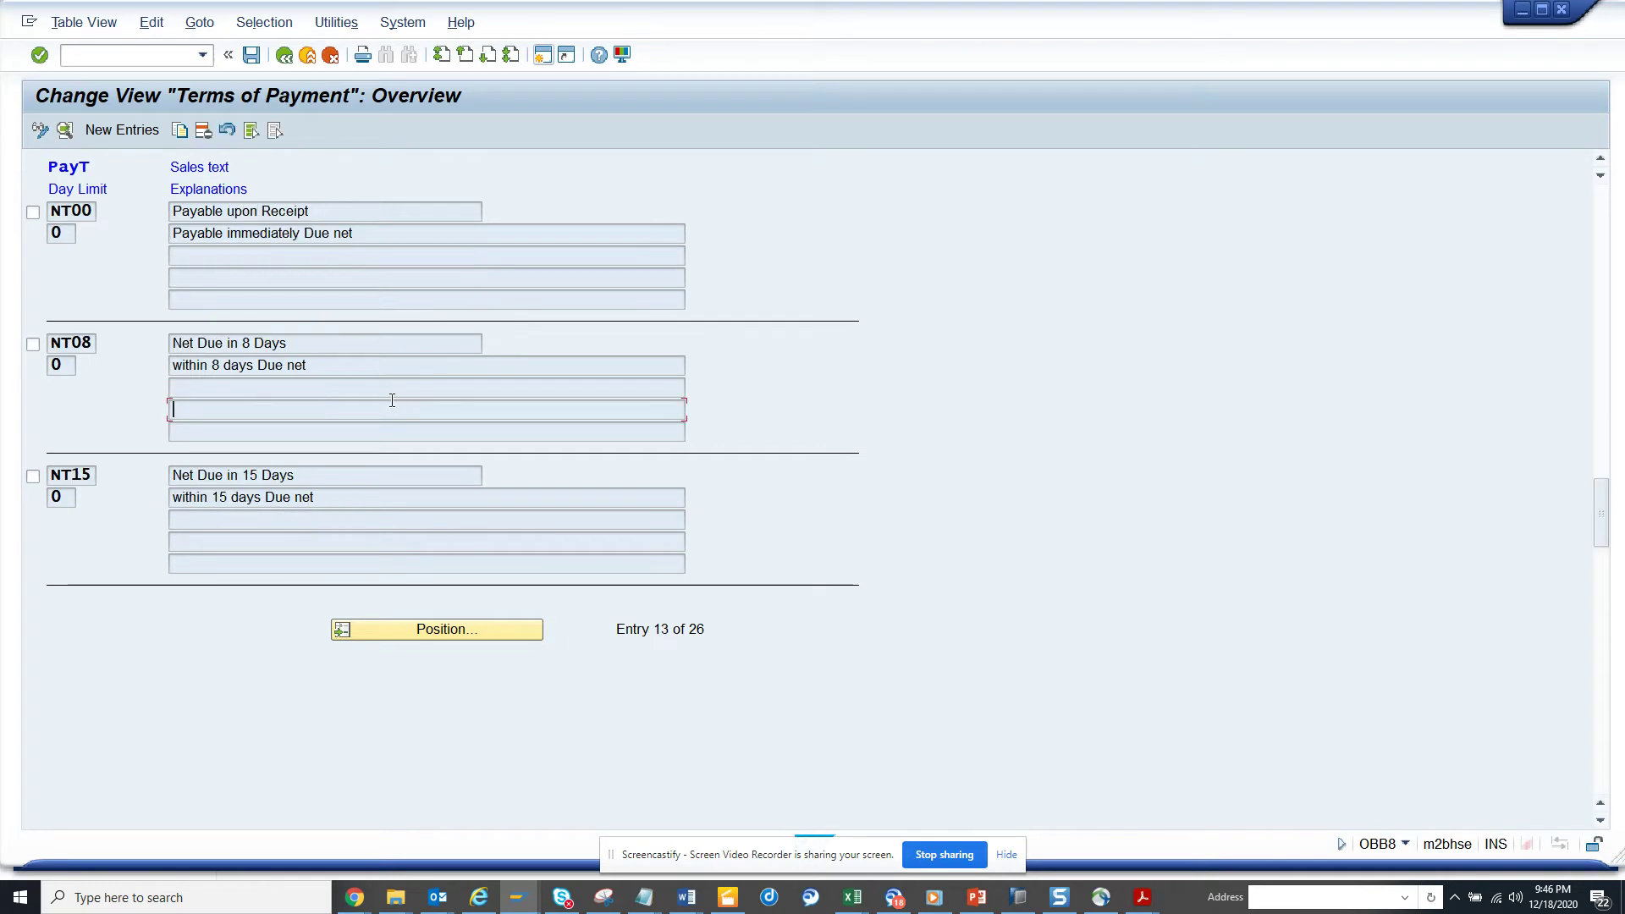
scroll(392, 405, "down", 2)
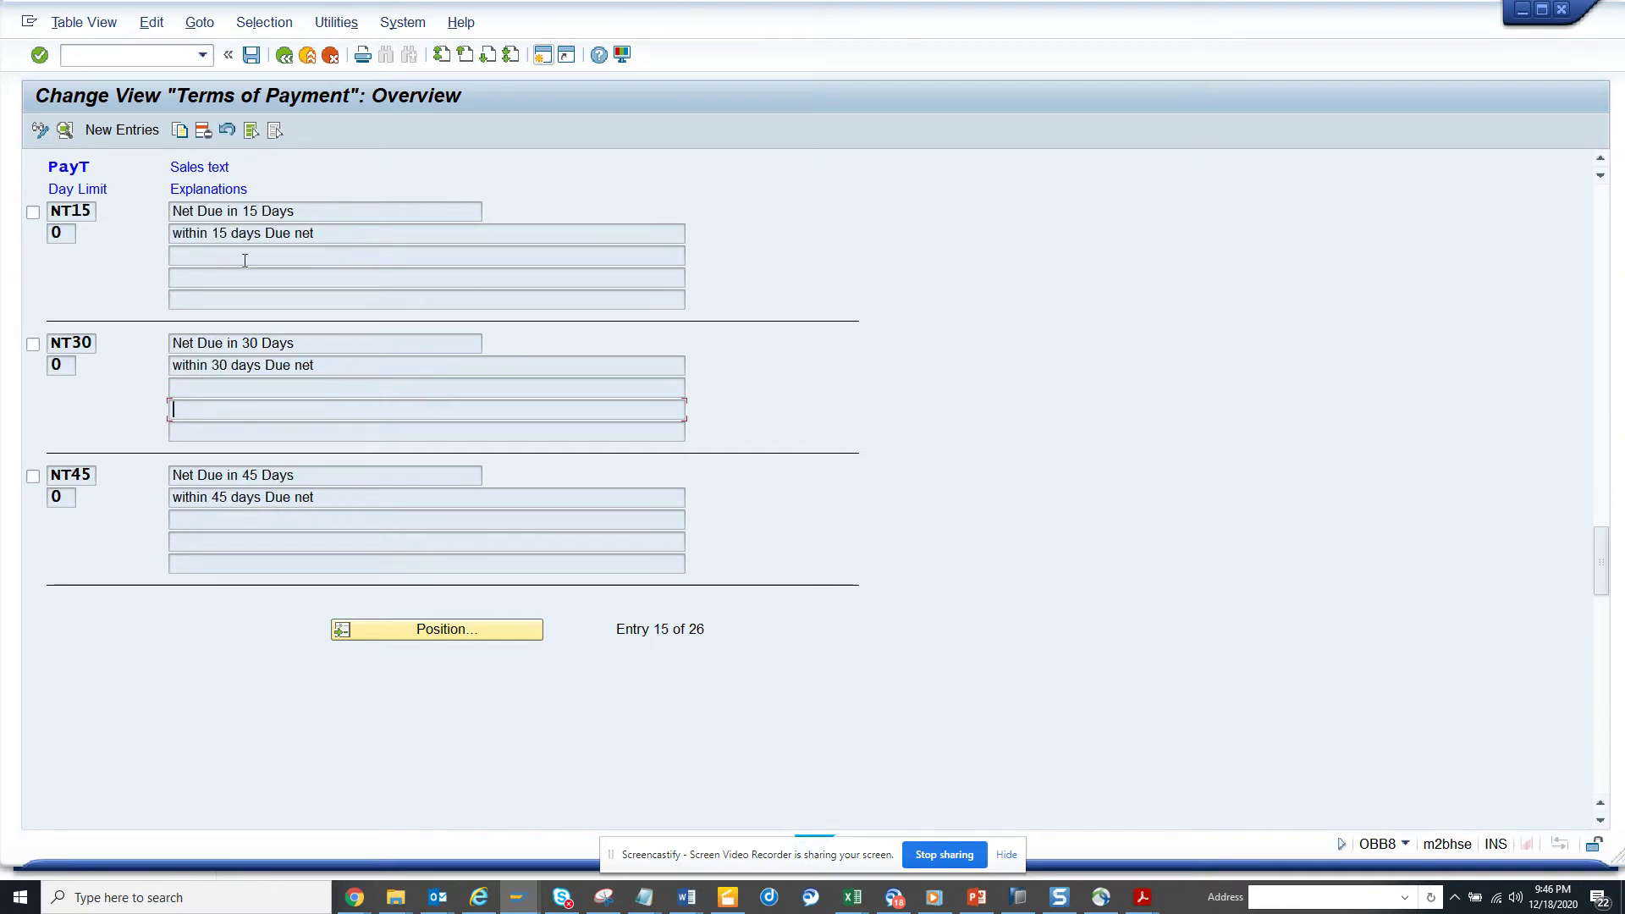
double_click(226, 343)
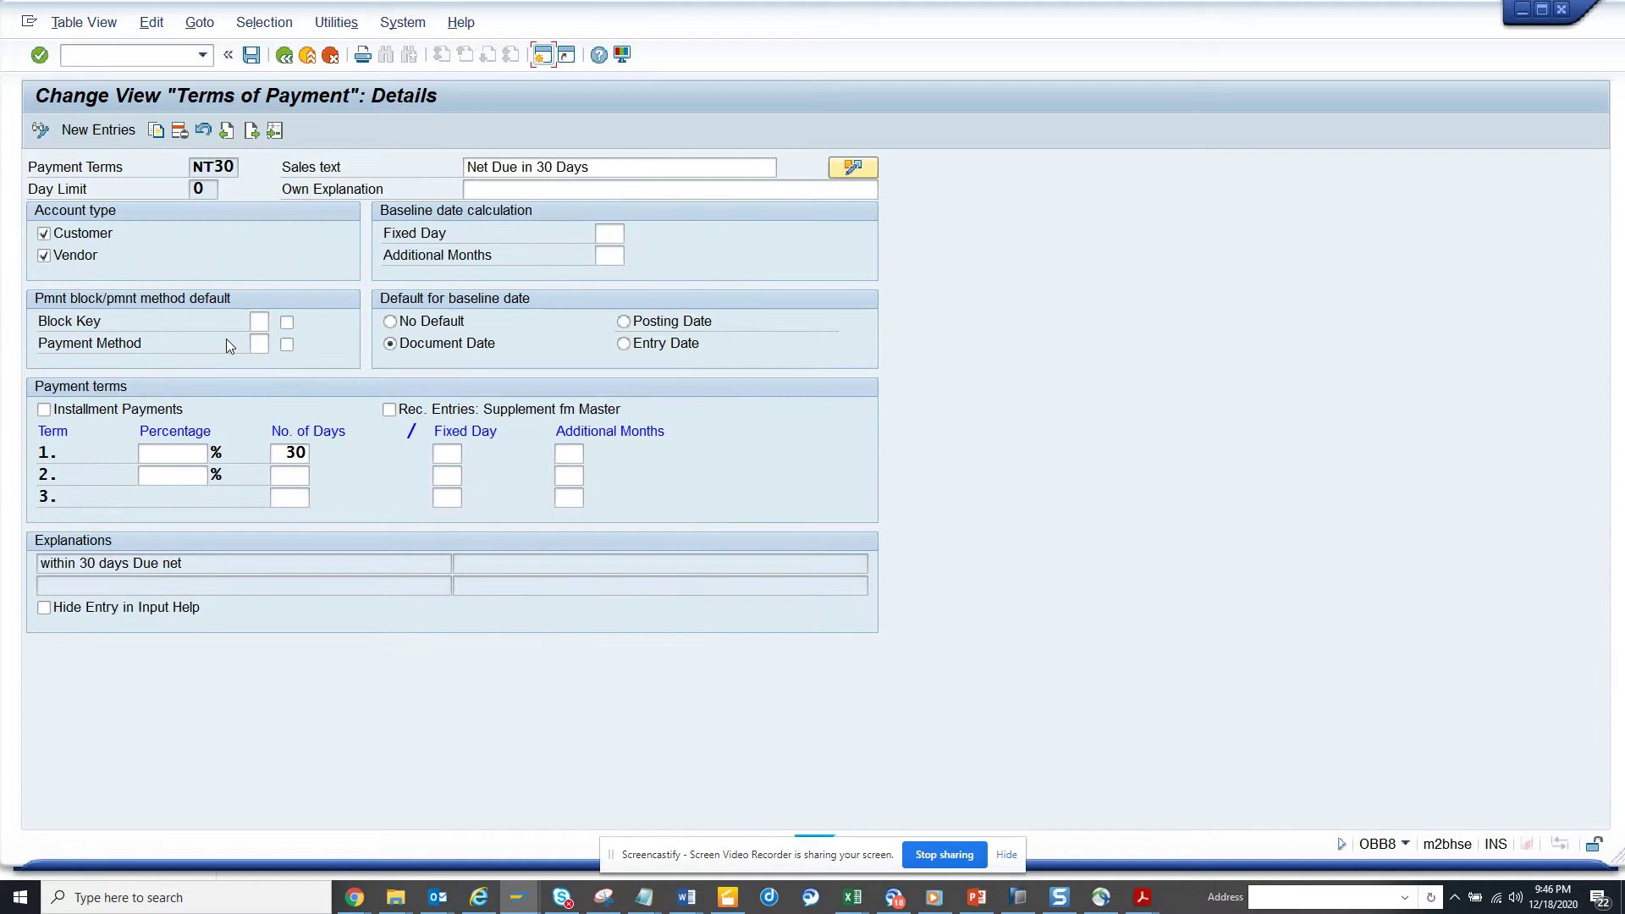
left_click(260, 341)
type("D")
left_click(252, 54)
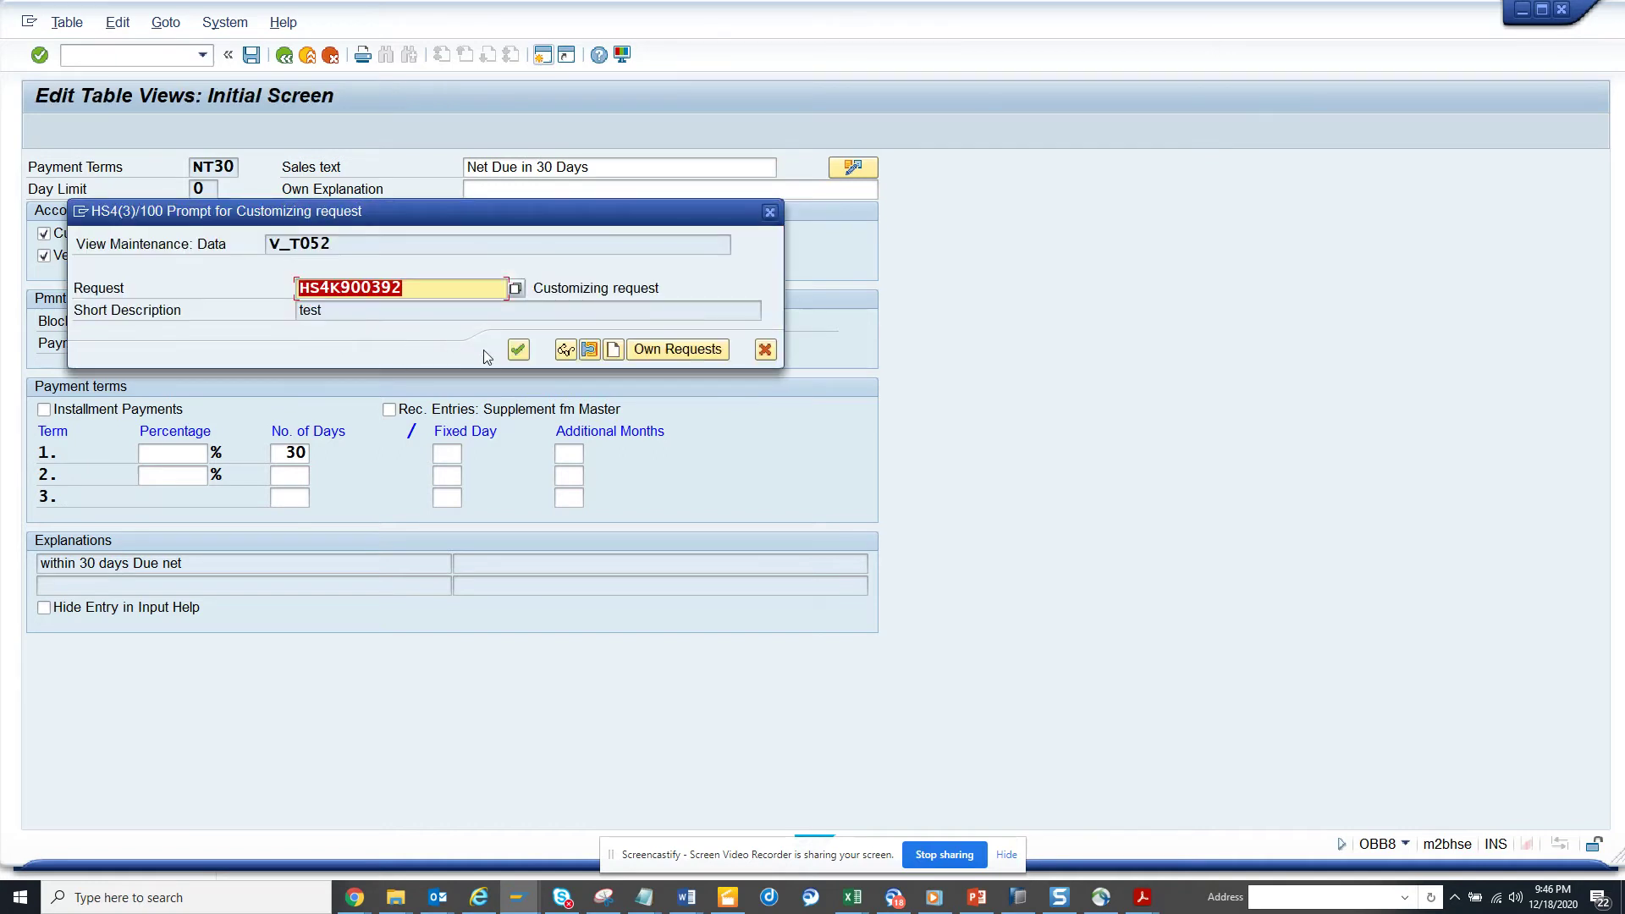
left_click(518, 351)
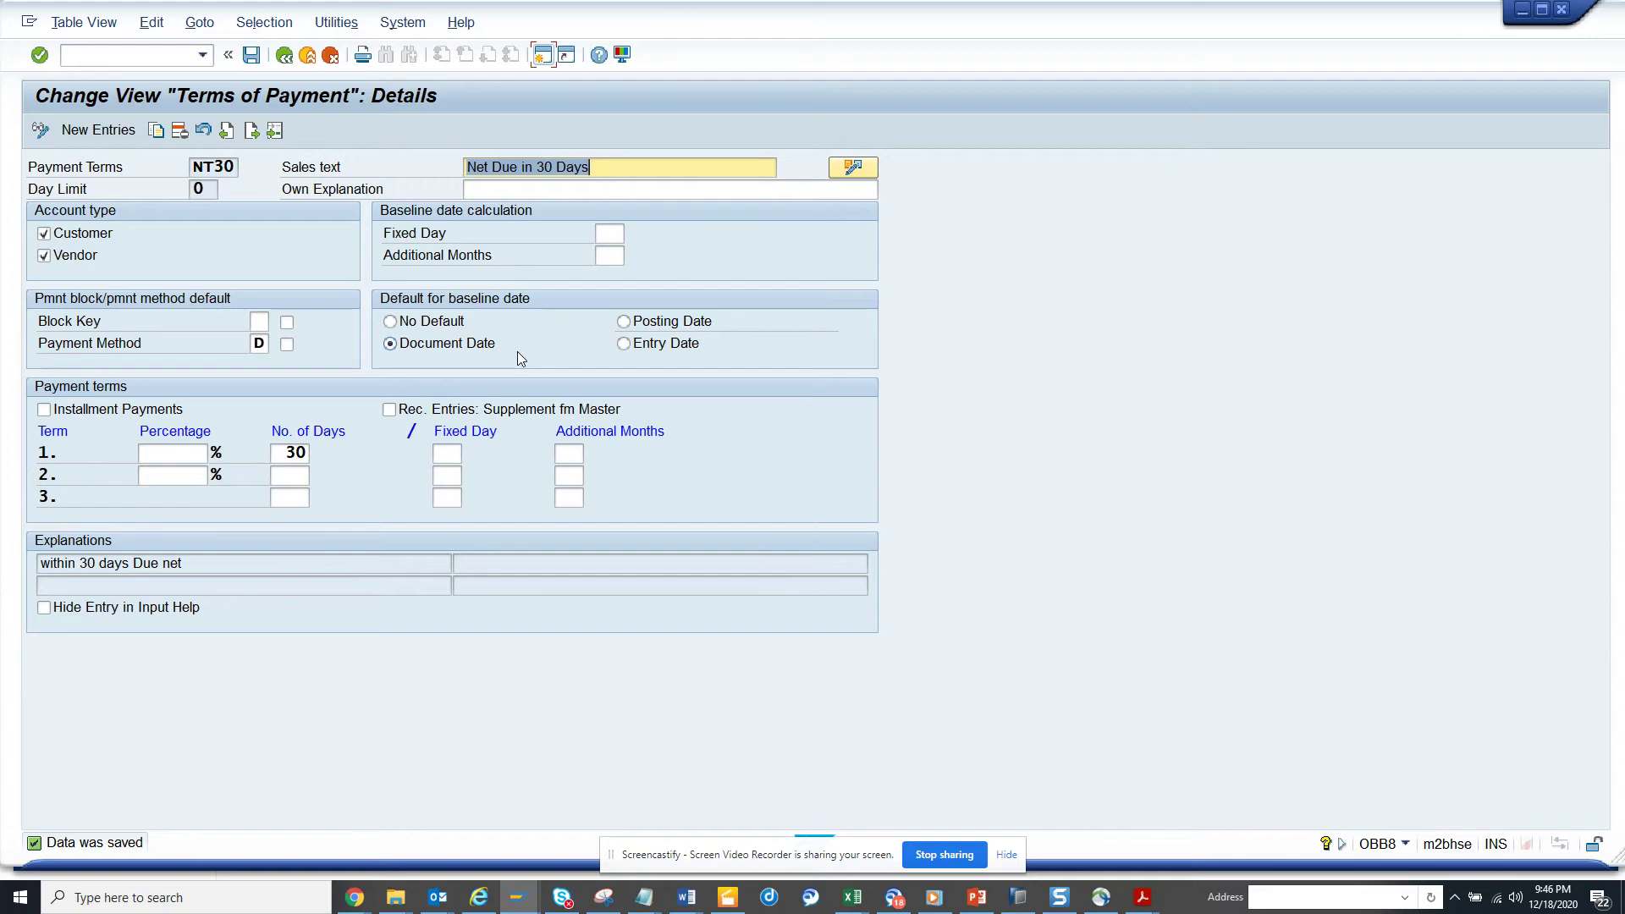
Step: Restart FB60 with /nfb60 in the invoice window and choose company code 1710
key("alt+Tab")
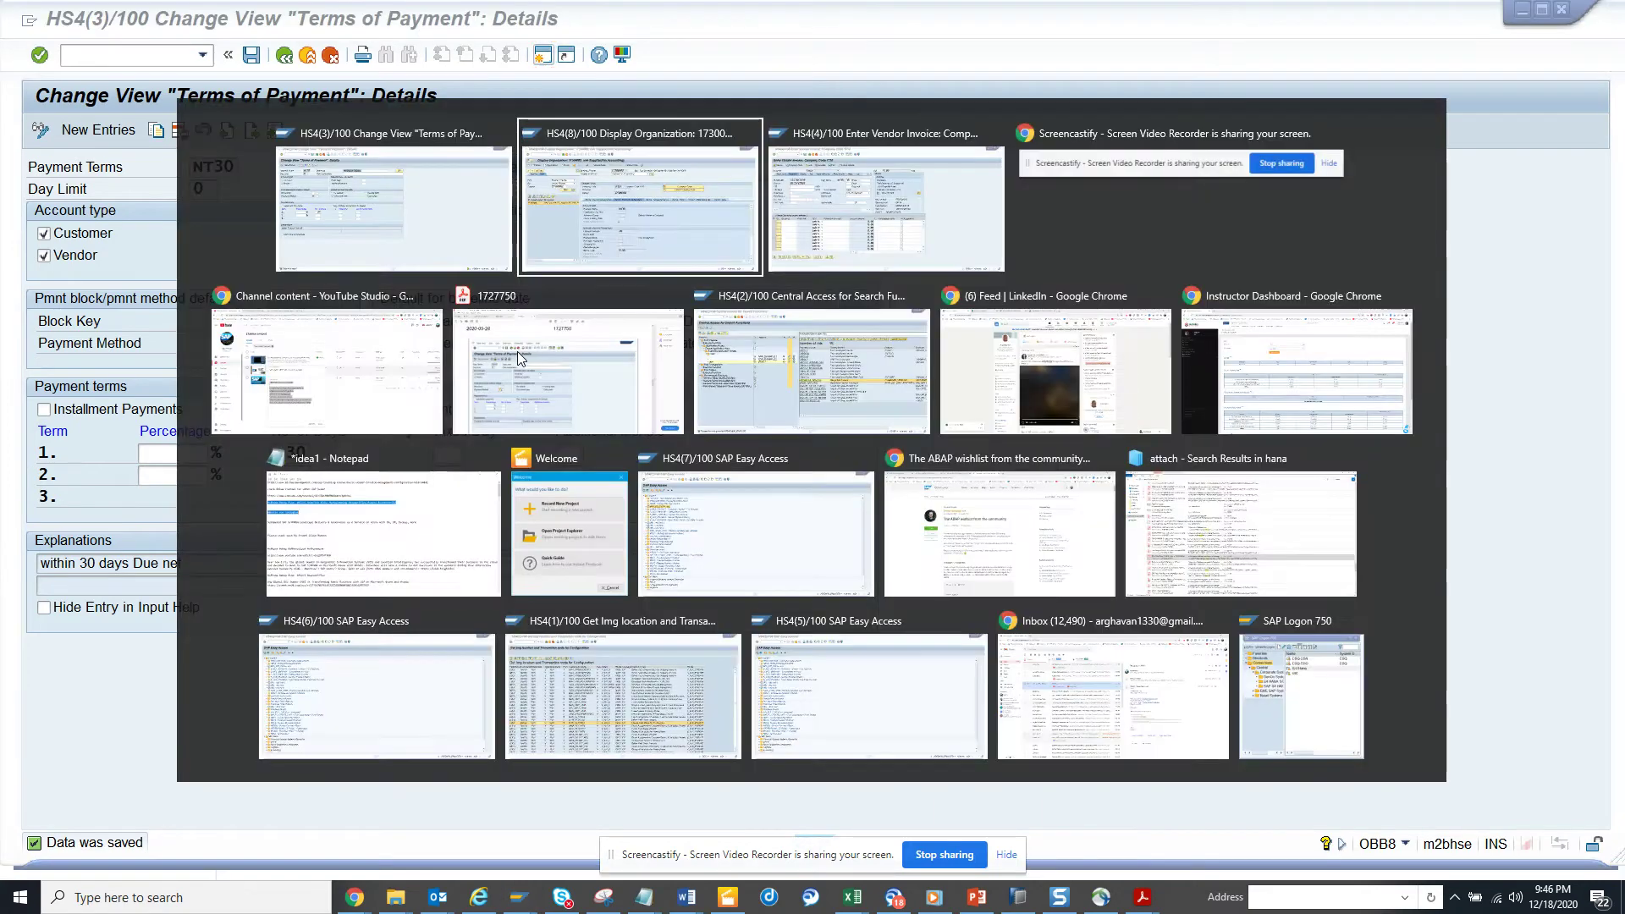
key("alt+Tab")
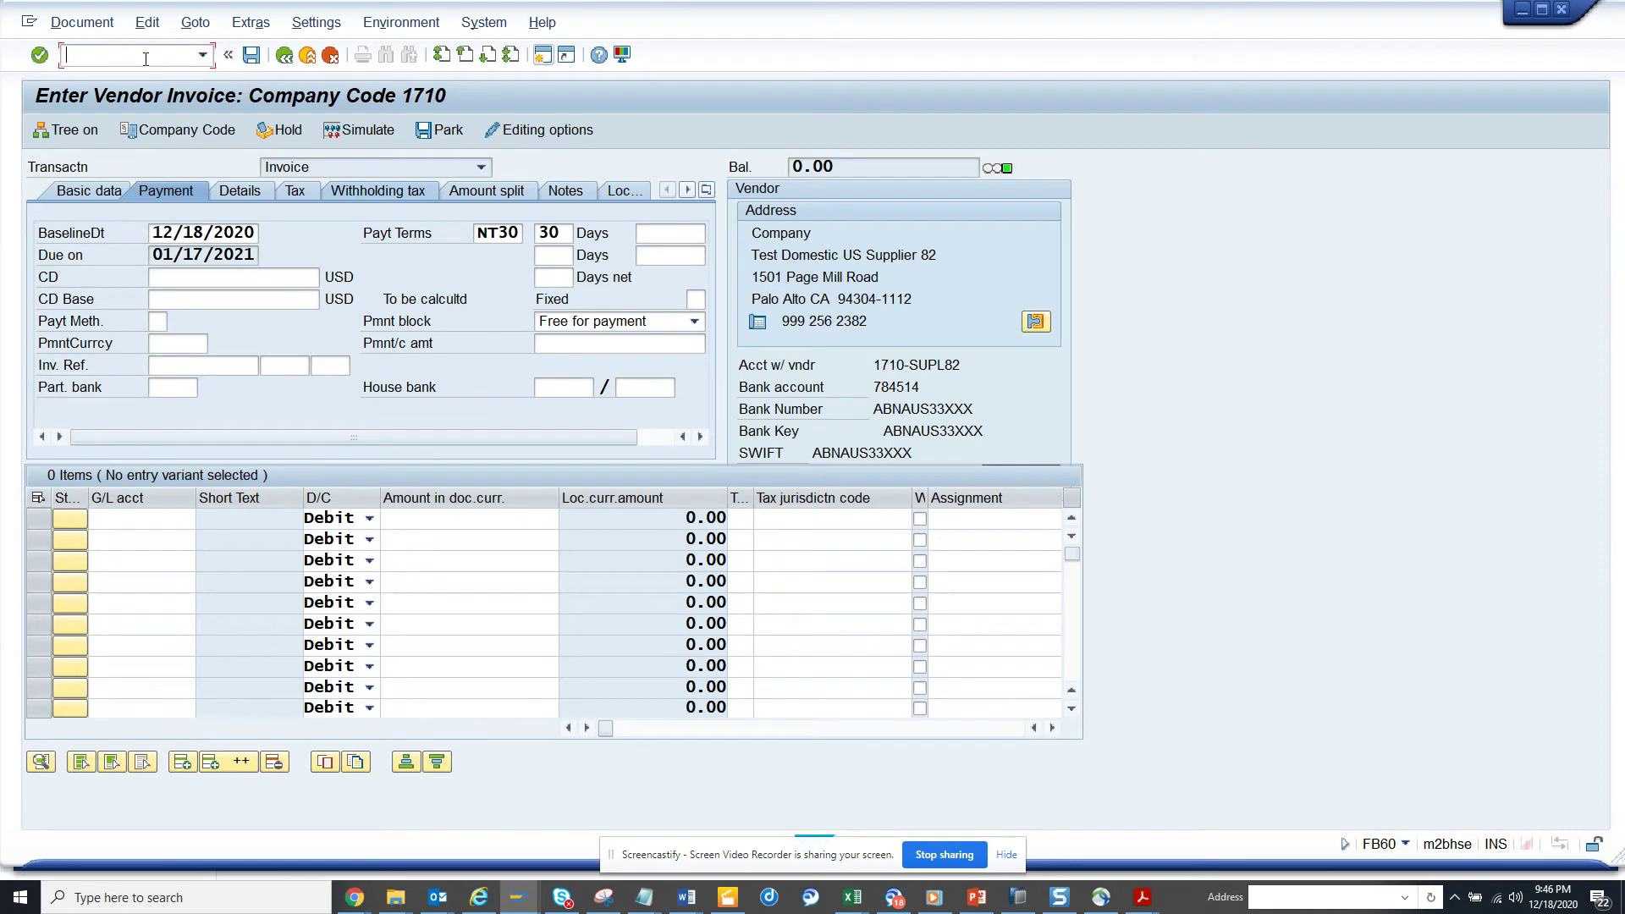
type("/nfb60")
key("Return")
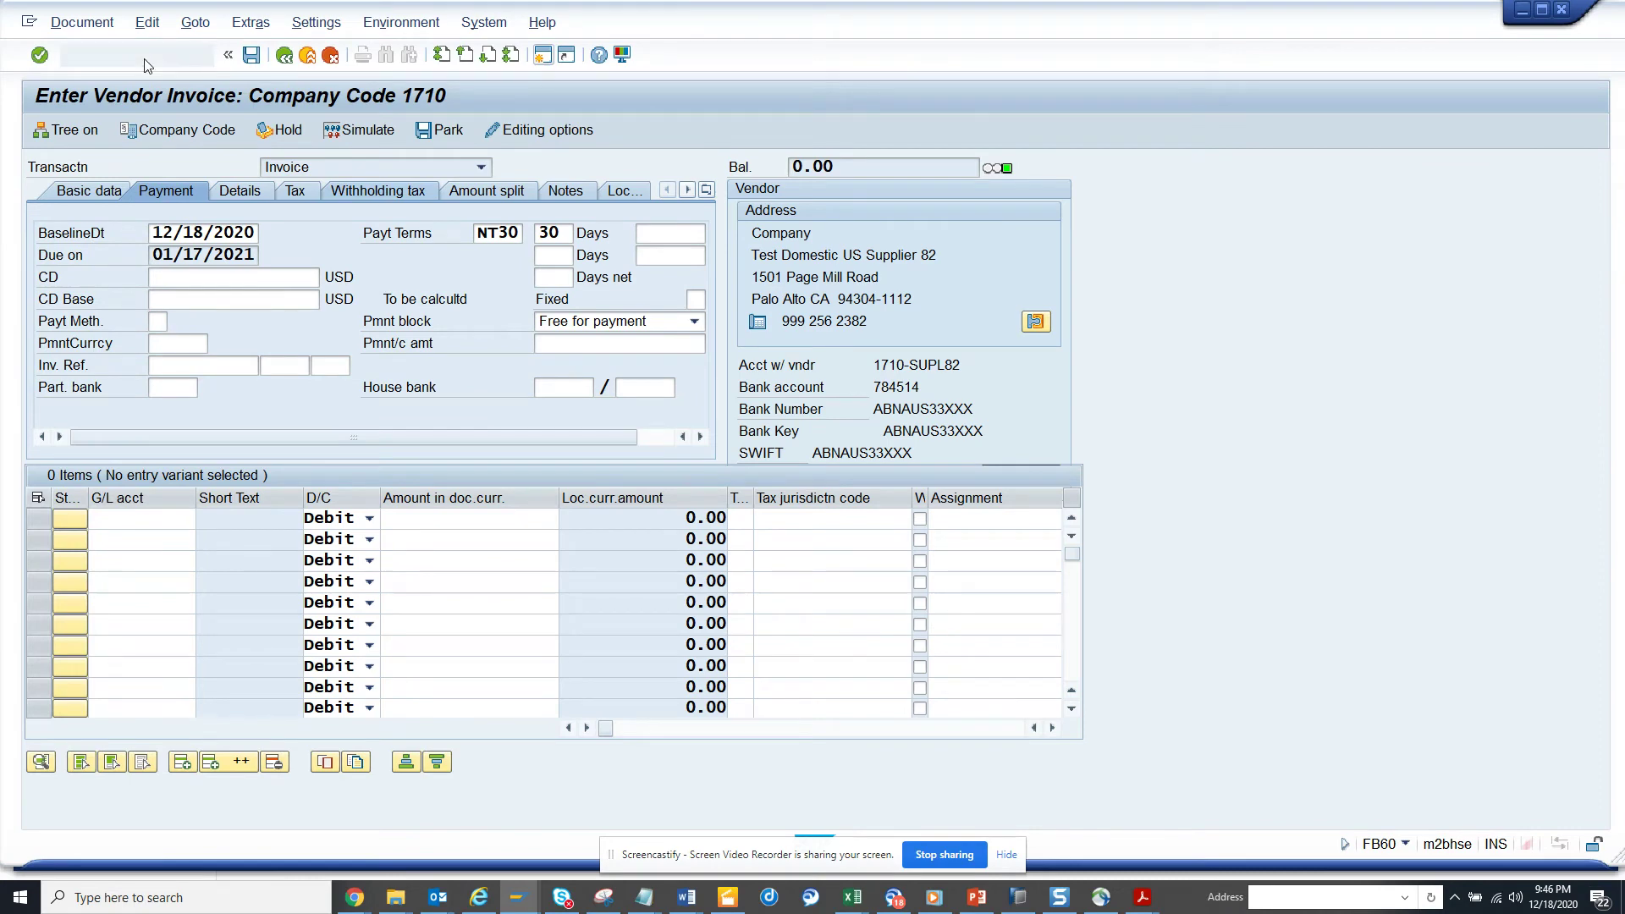
key("BackSpace")
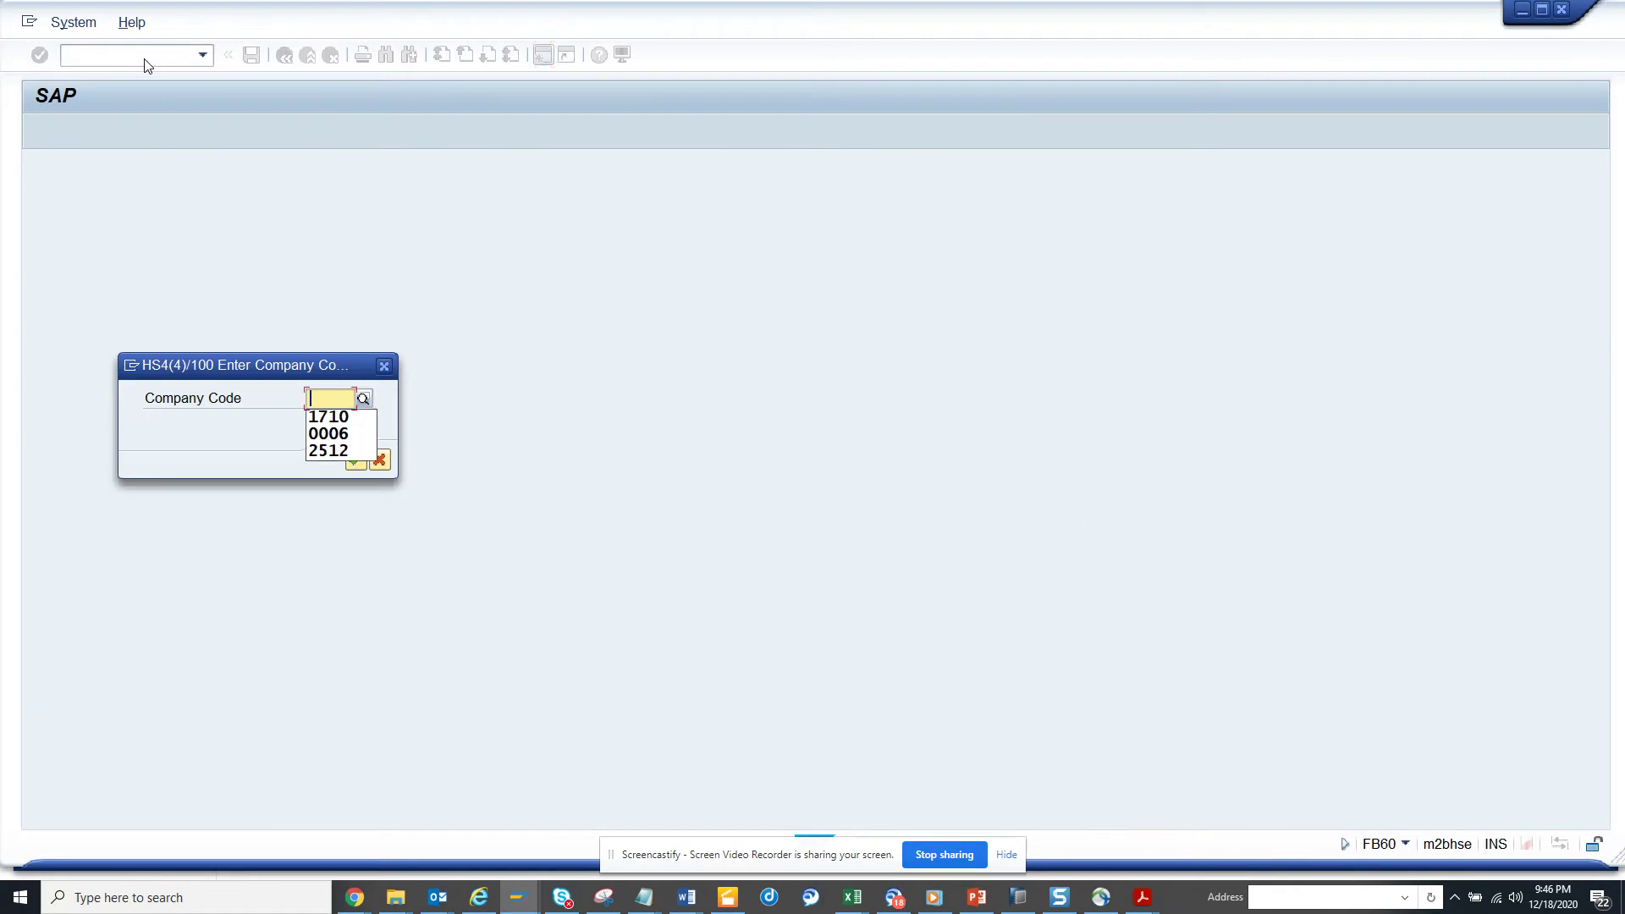
key("Down")
key("Return")
key("Return")
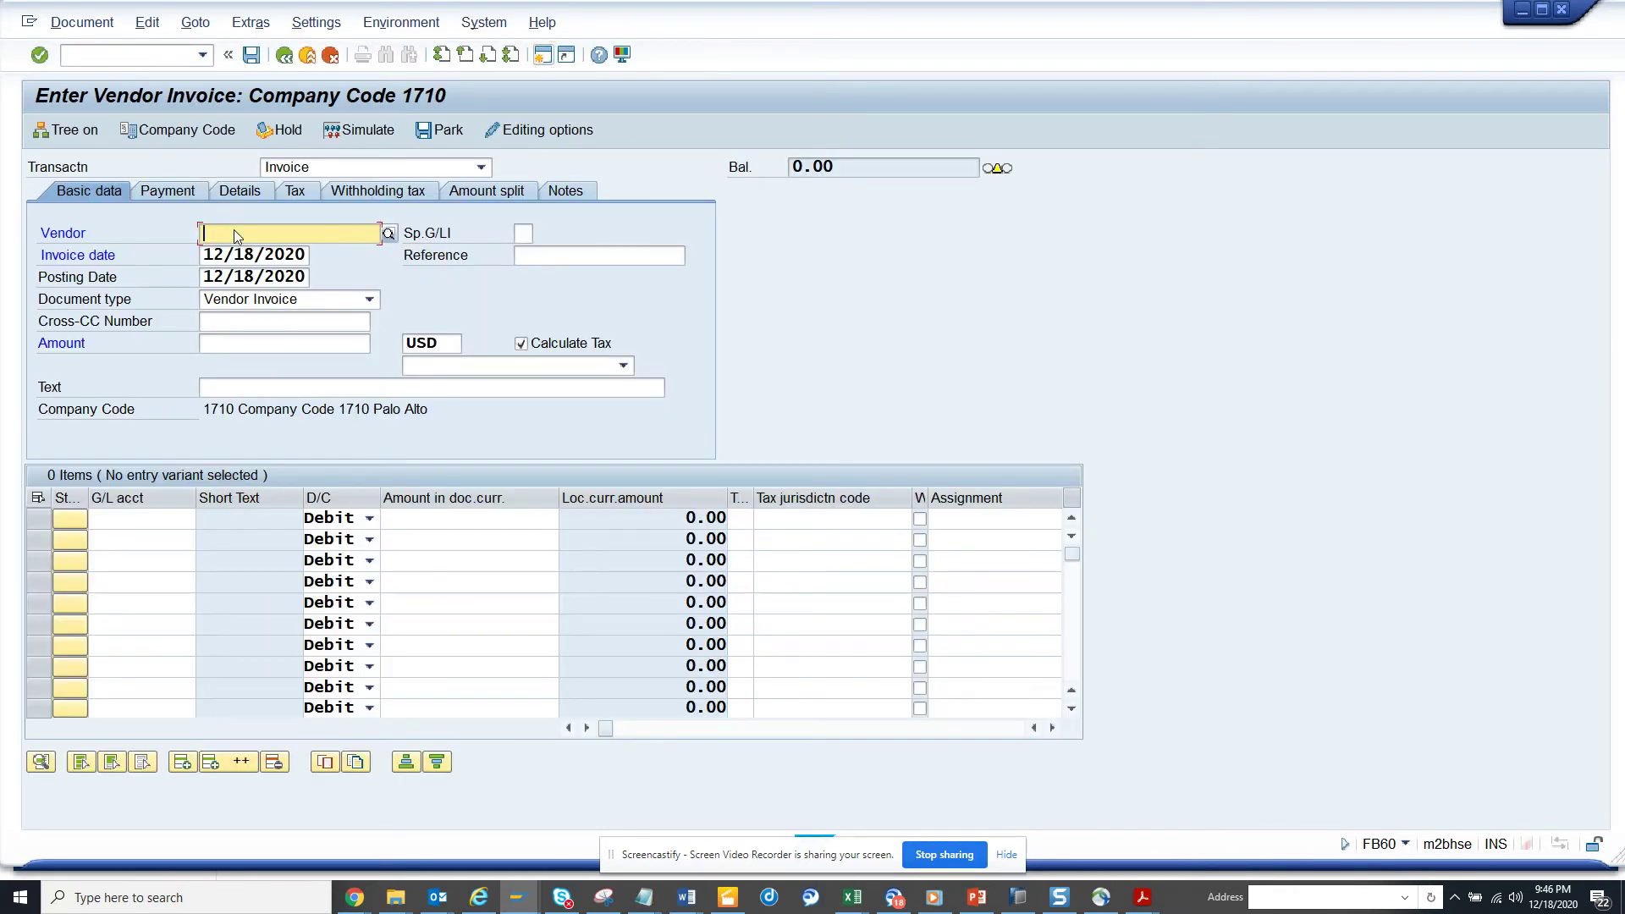
Step: Enter the test supplier as vendor and confirm the Payment tab defaults to payment method D
key("BackSpace")
left_click(245, 249)
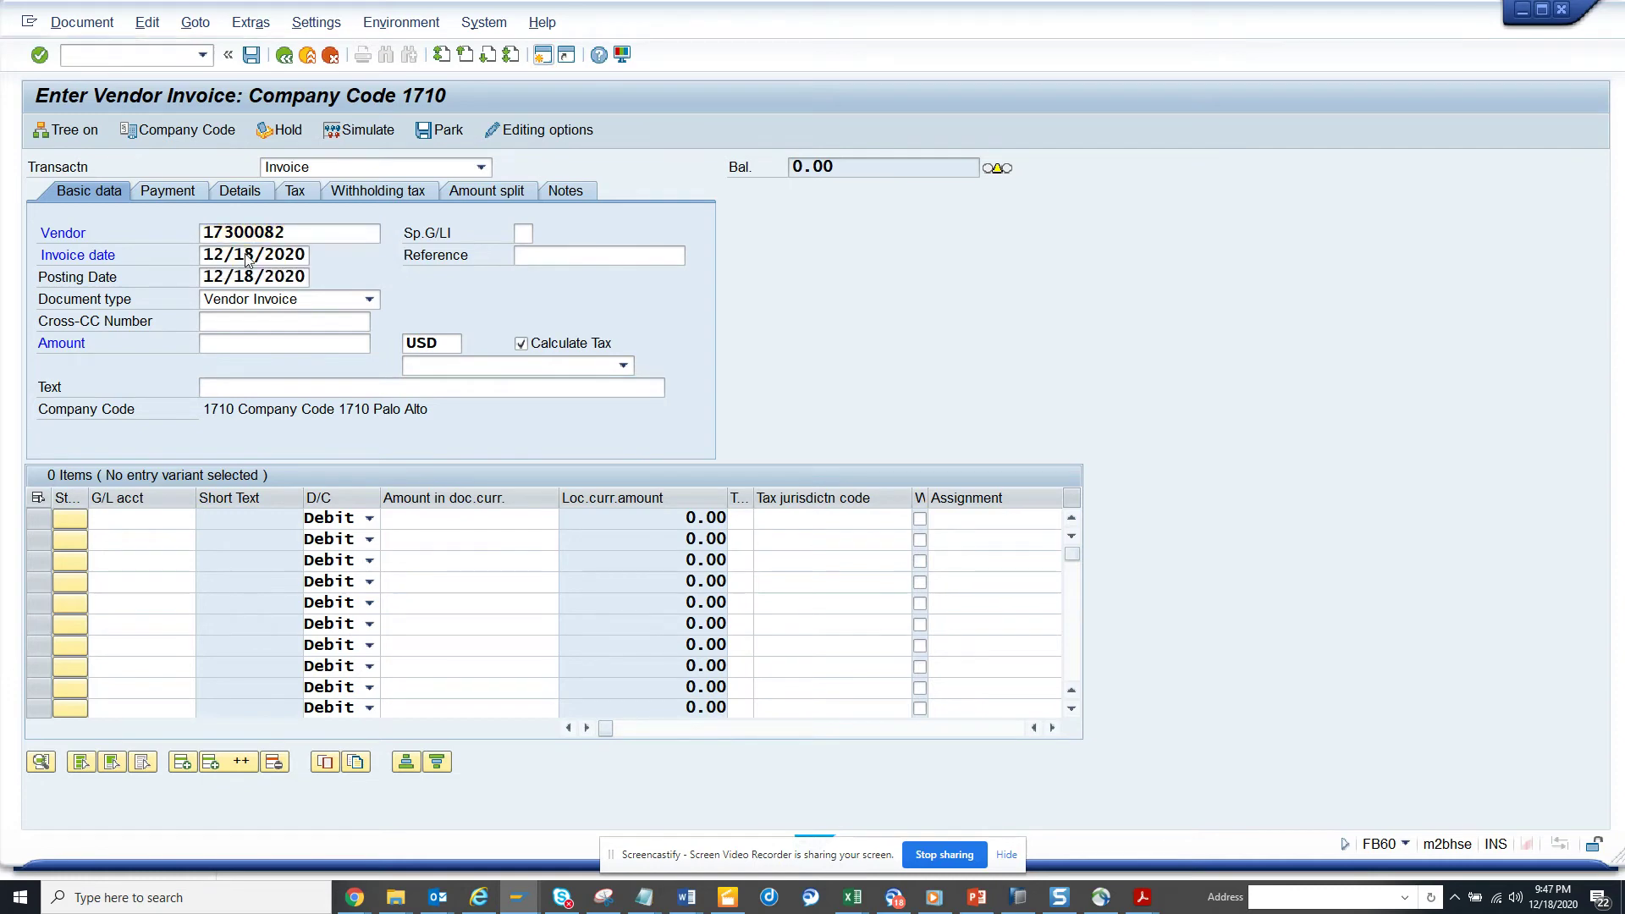
key("Return")
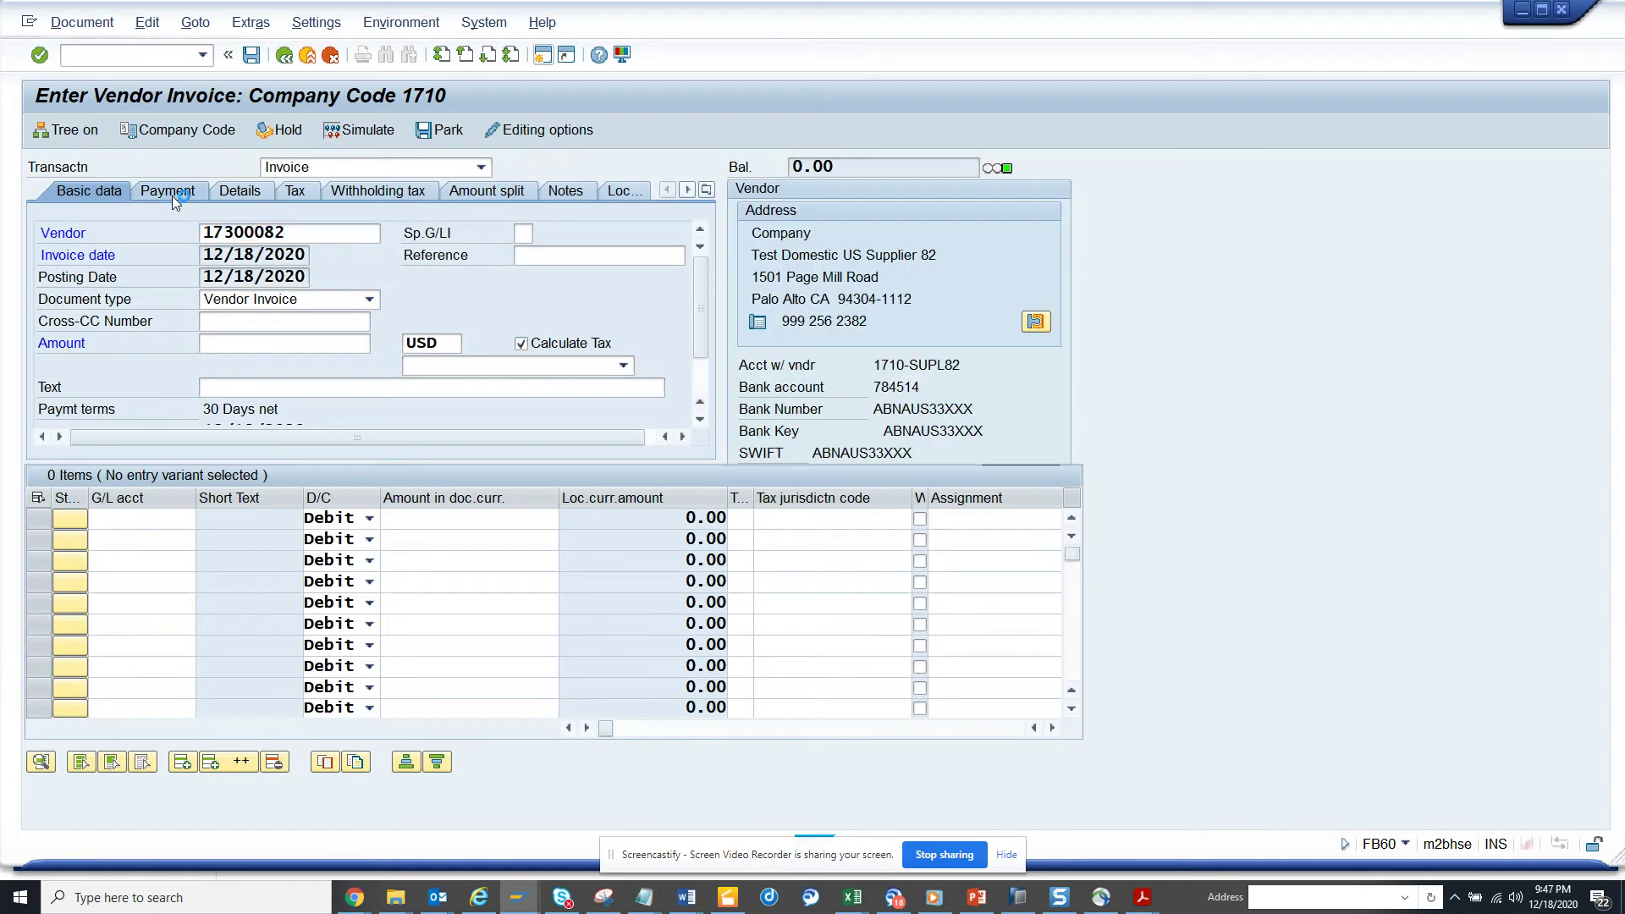
left_click(171, 191)
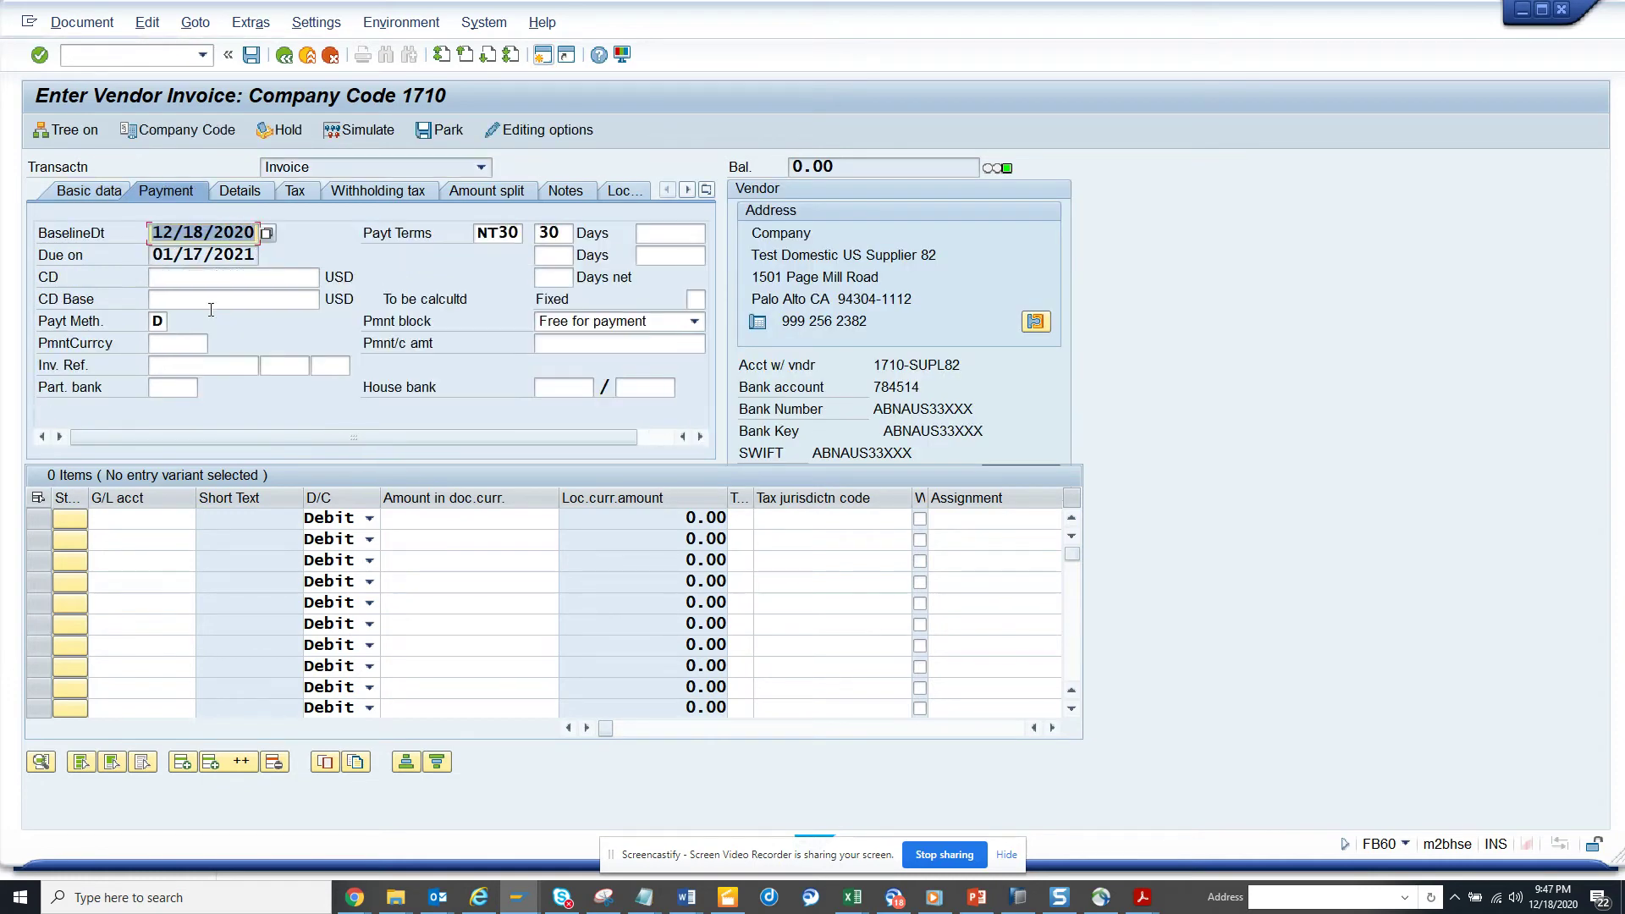
left_click(159, 321)
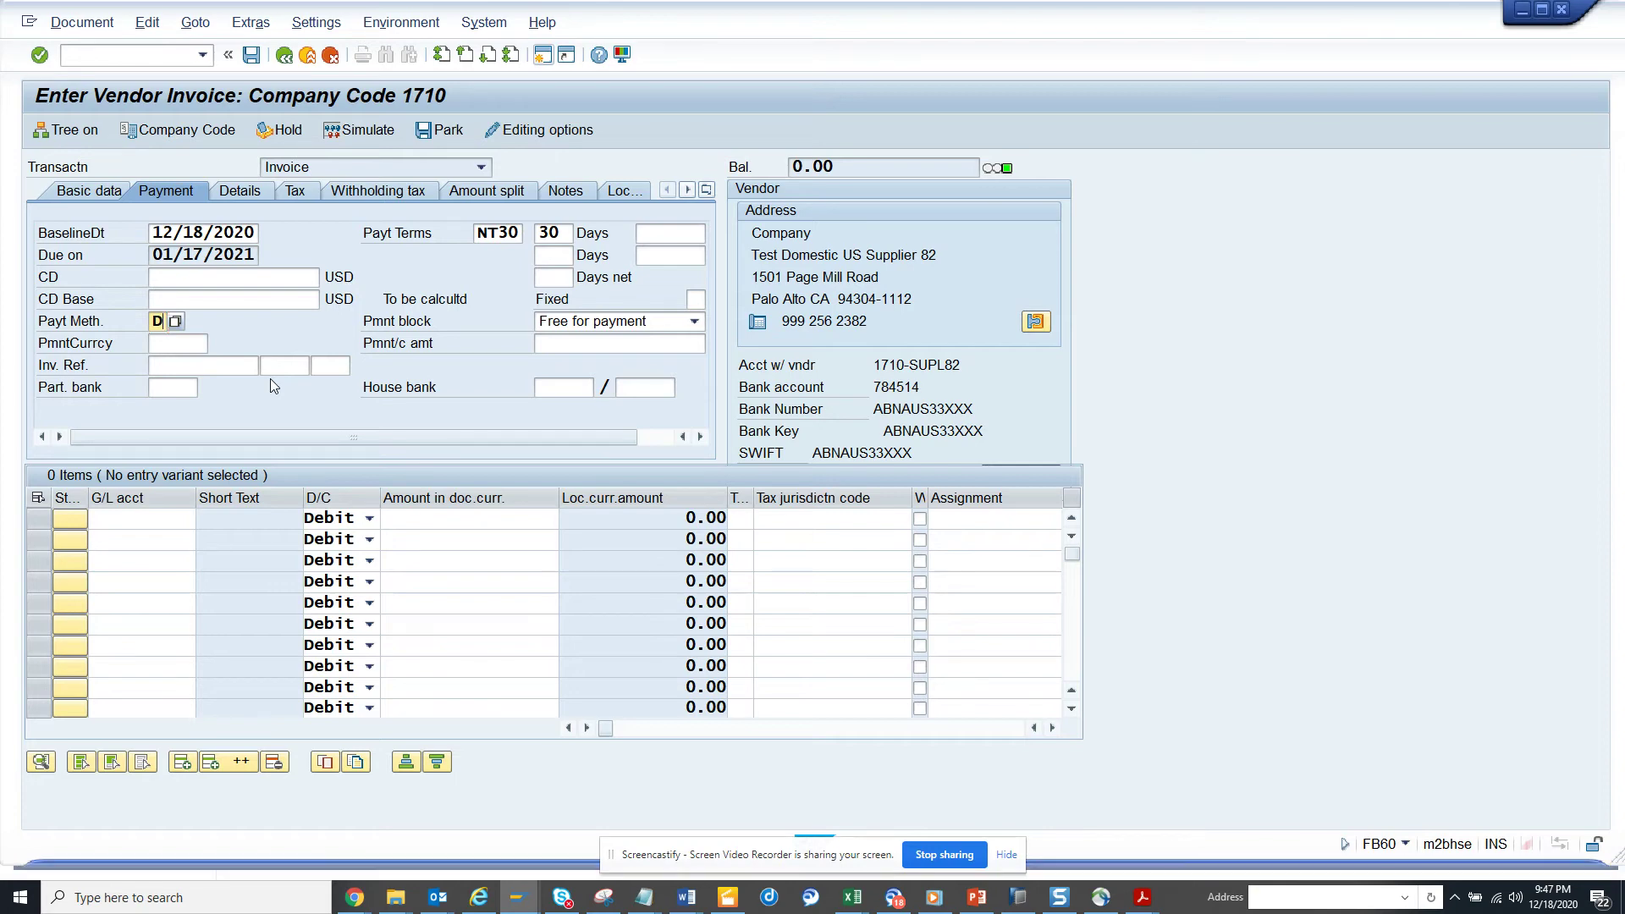
key("alt+Tab")
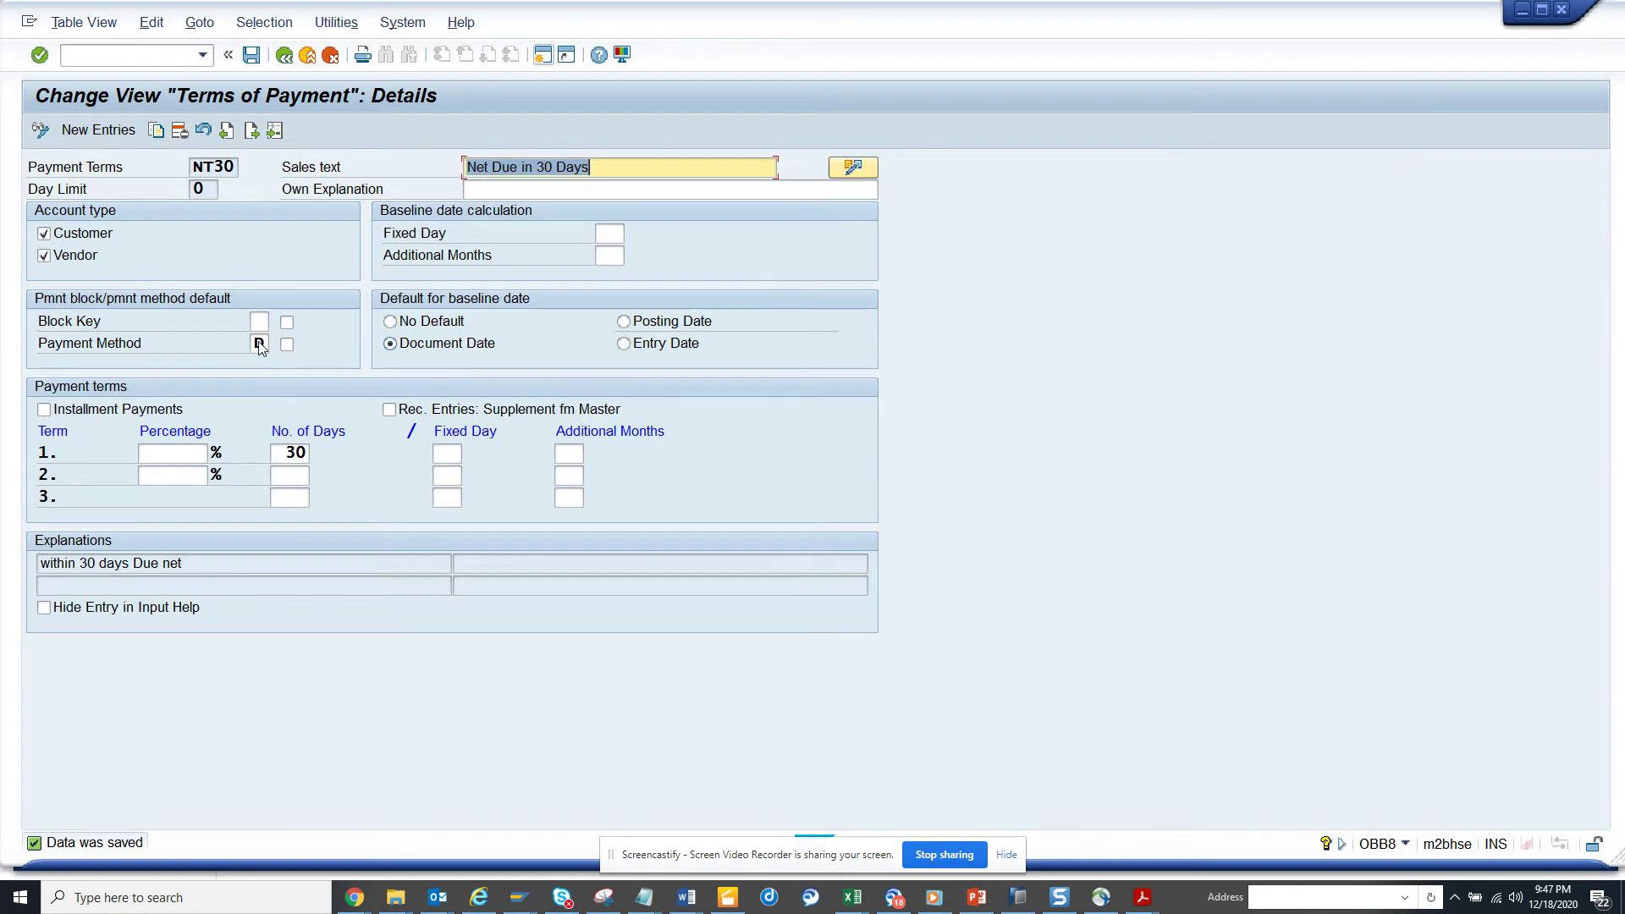
Step: Pick Direct Debit E from the value list as NT30's default payment method and save
left_click(259, 344)
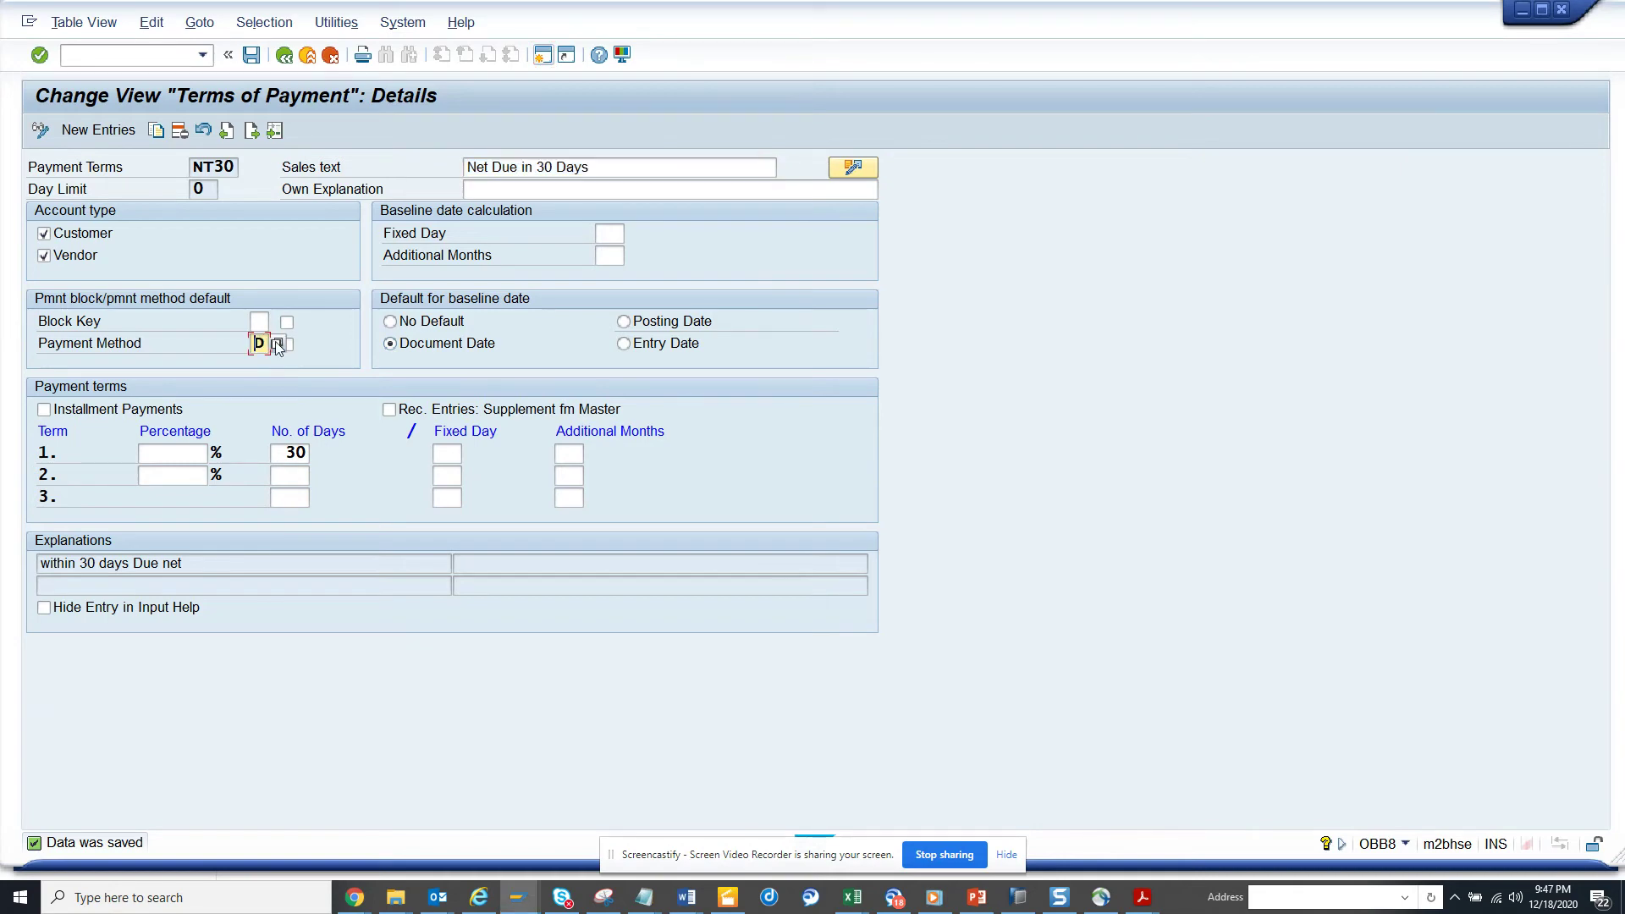
left_click(277, 343)
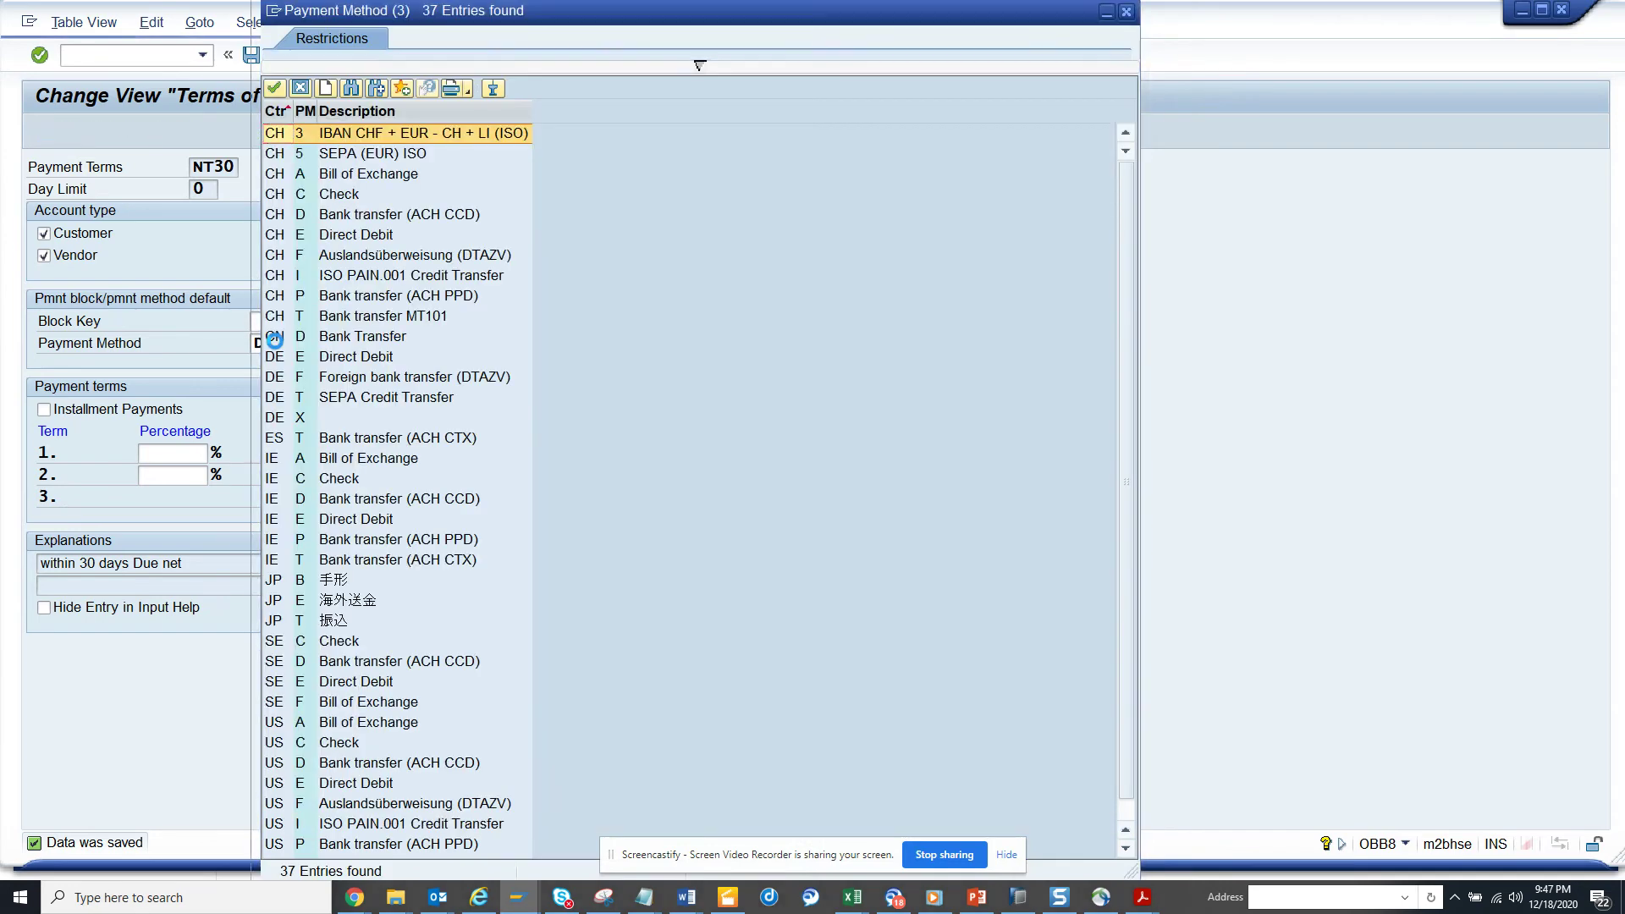
double_click(358, 237)
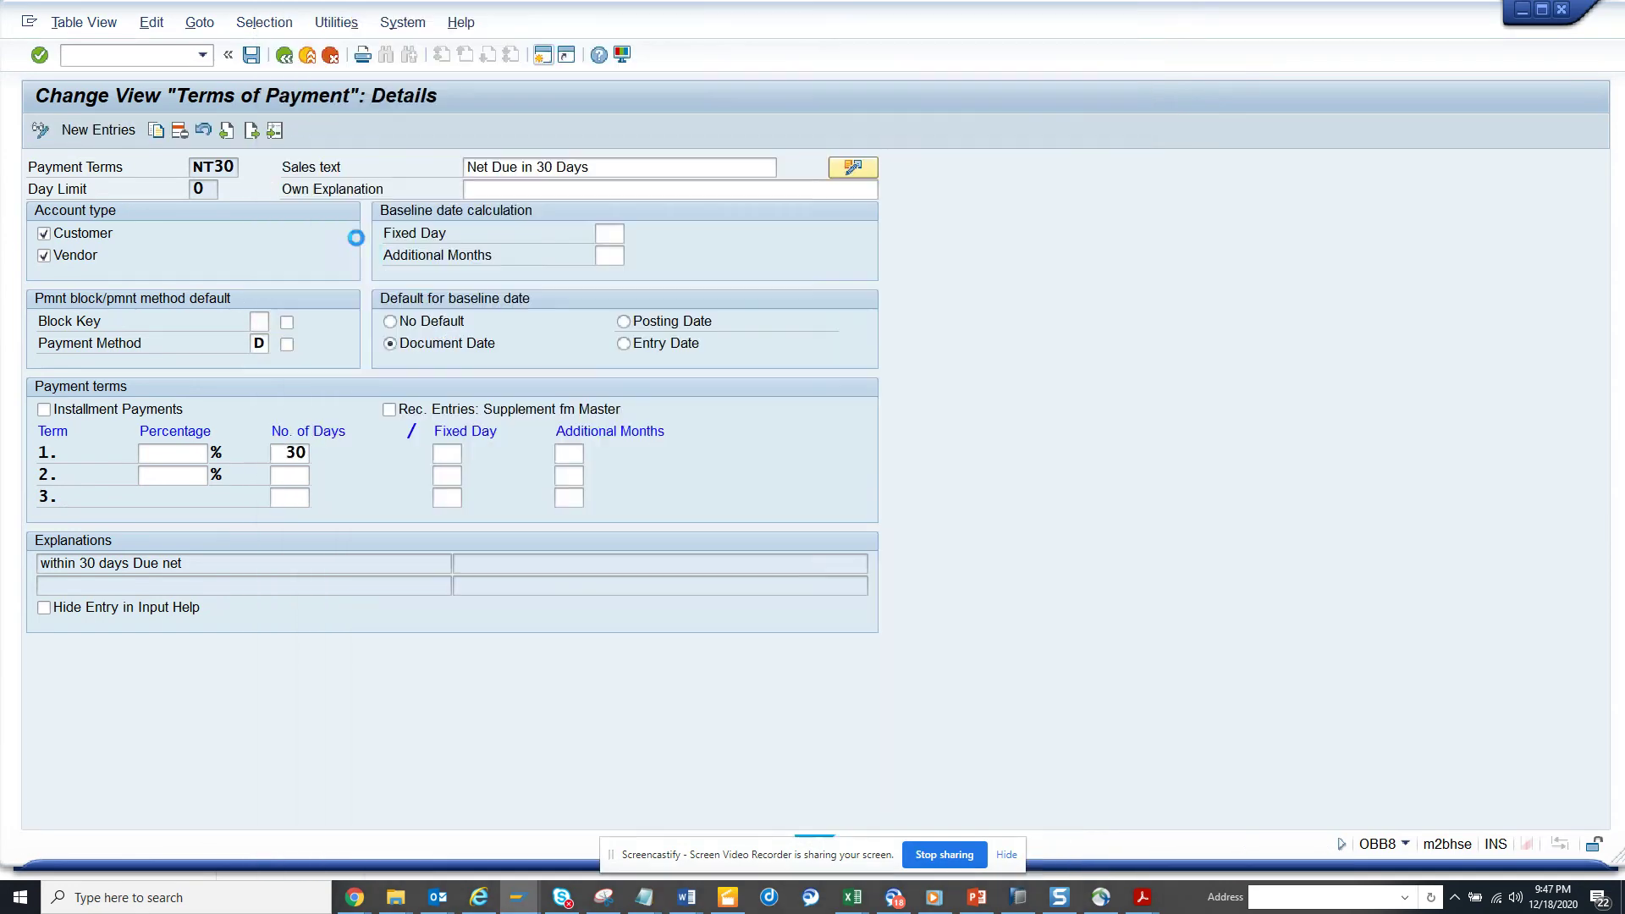
left_click(252, 55)
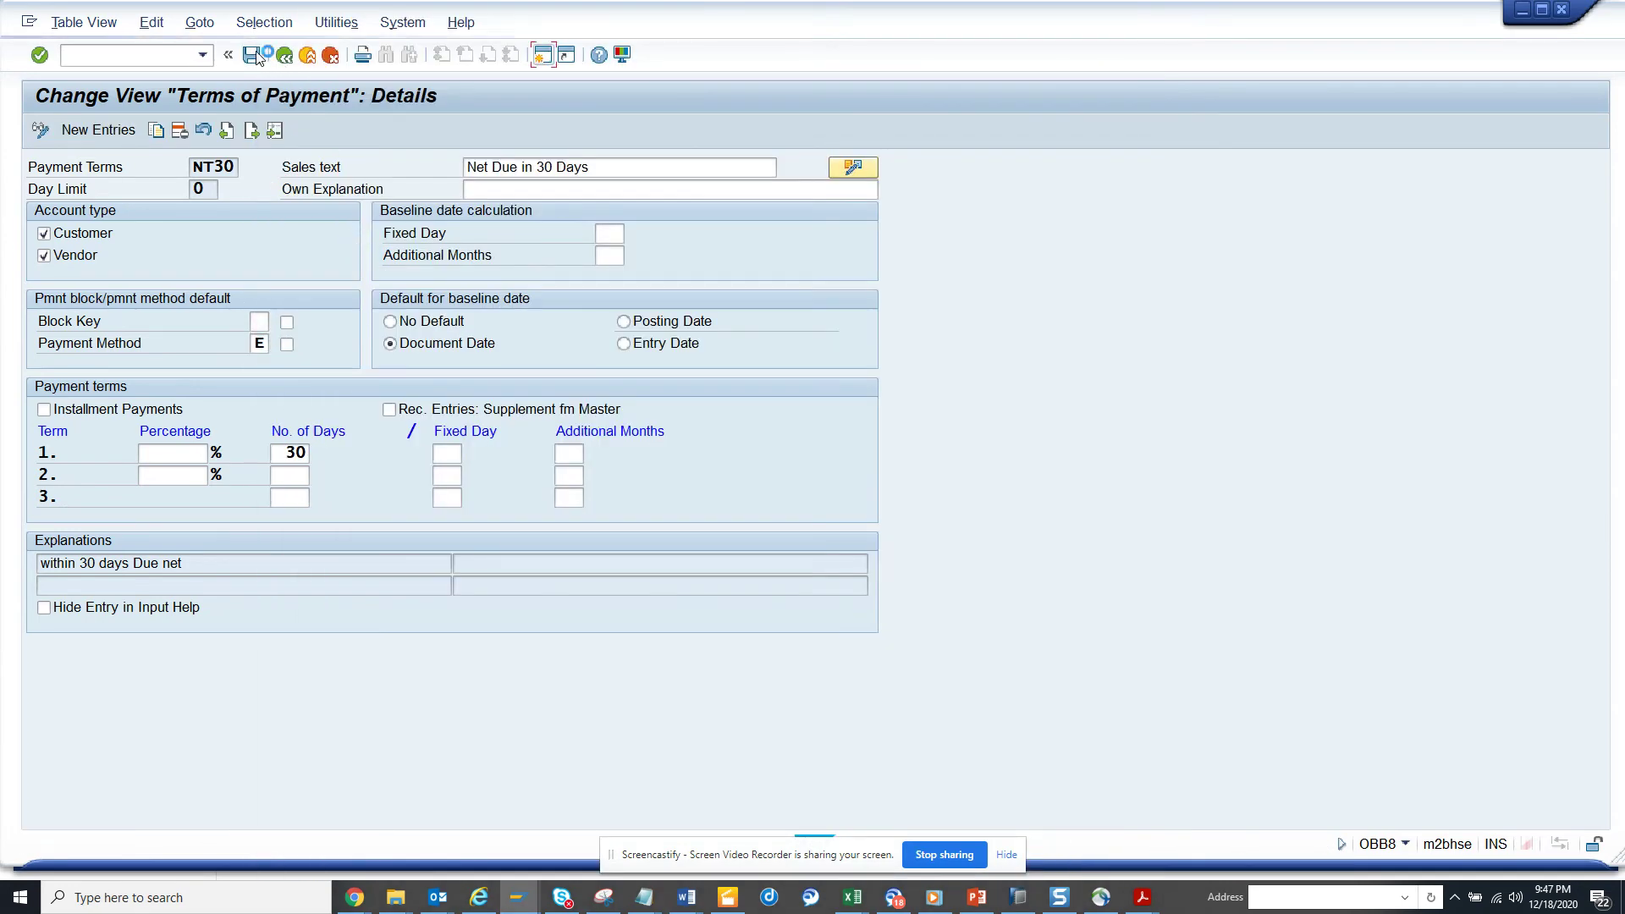
key("alt+Tab")
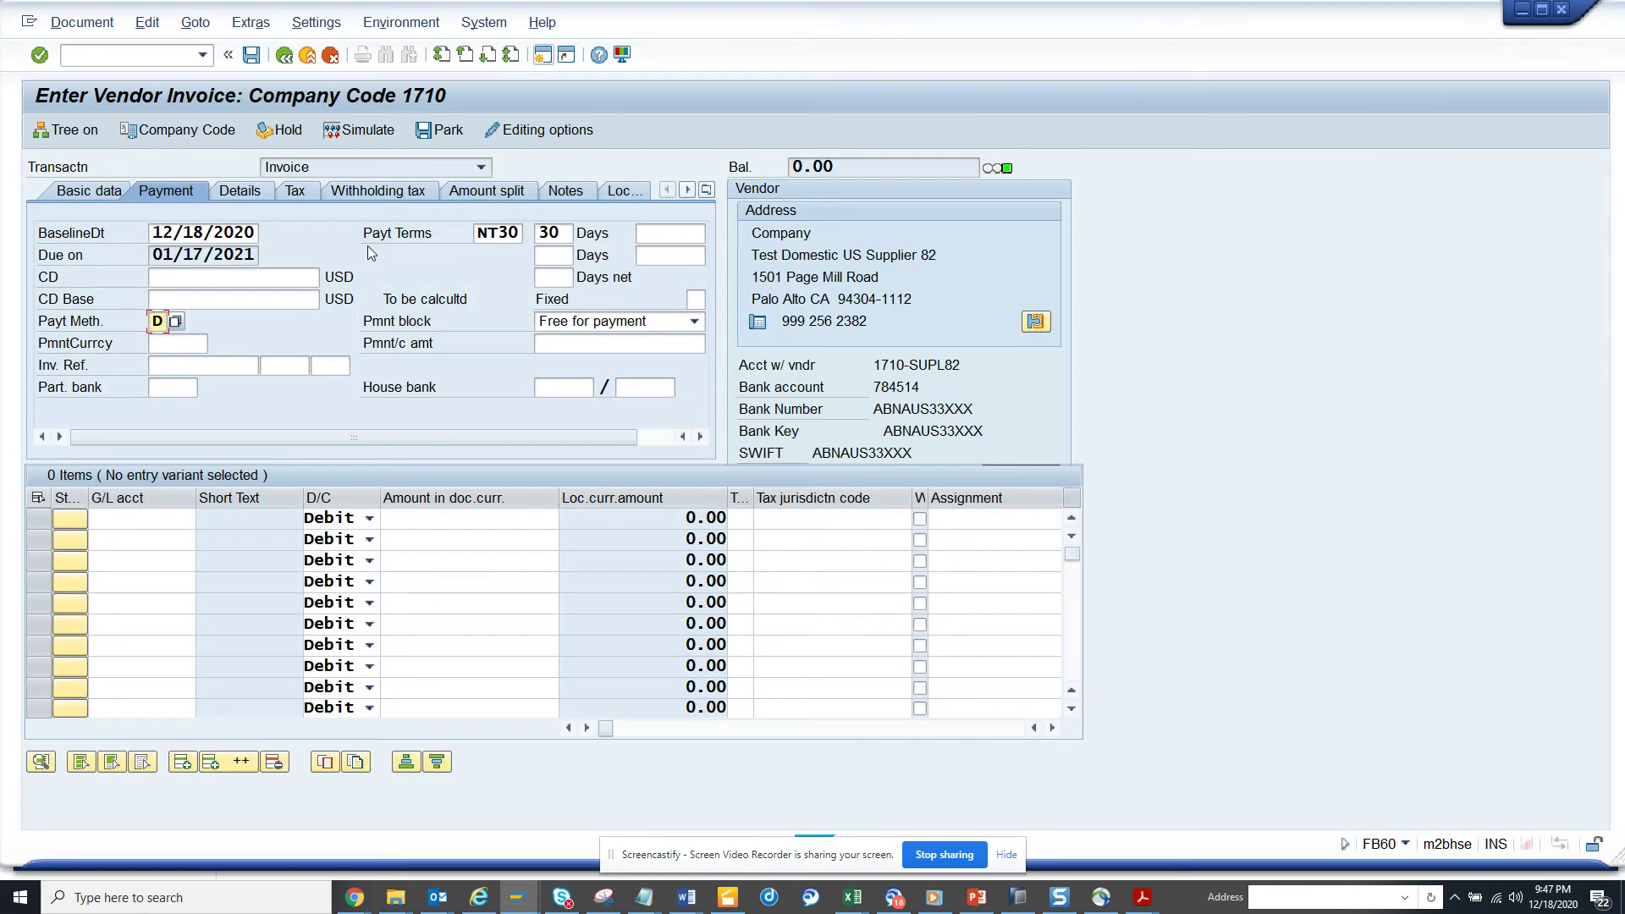
Step: Discard the unsaved invoice, rerun FB60 and confirm company code 1710 from history
left_click(284, 55)
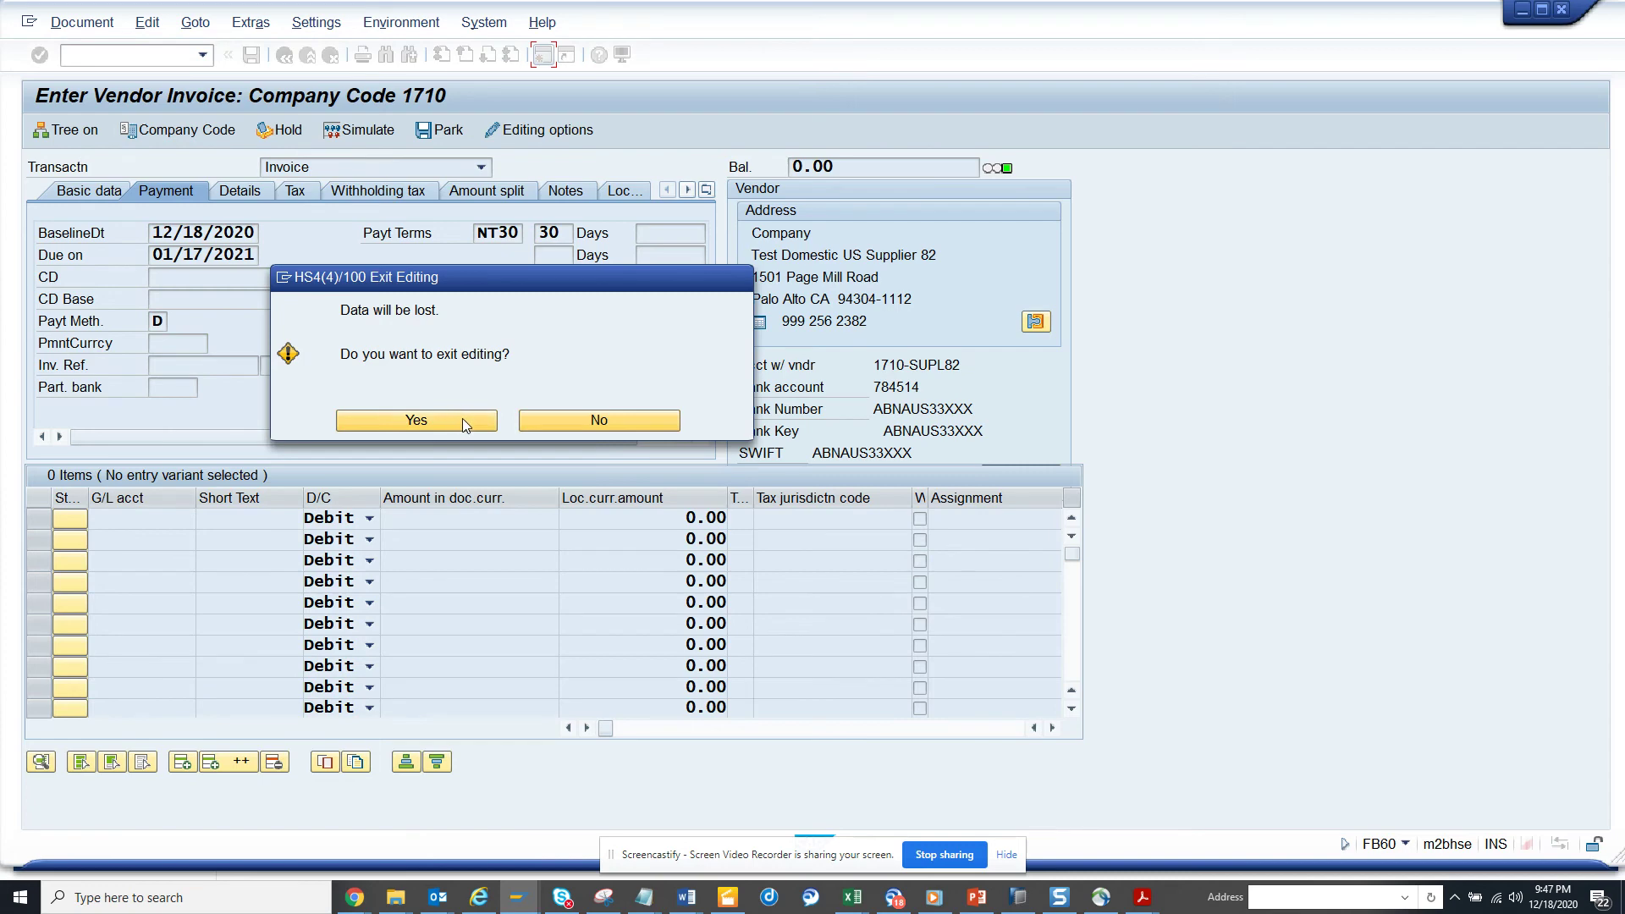
left_click(413, 424)
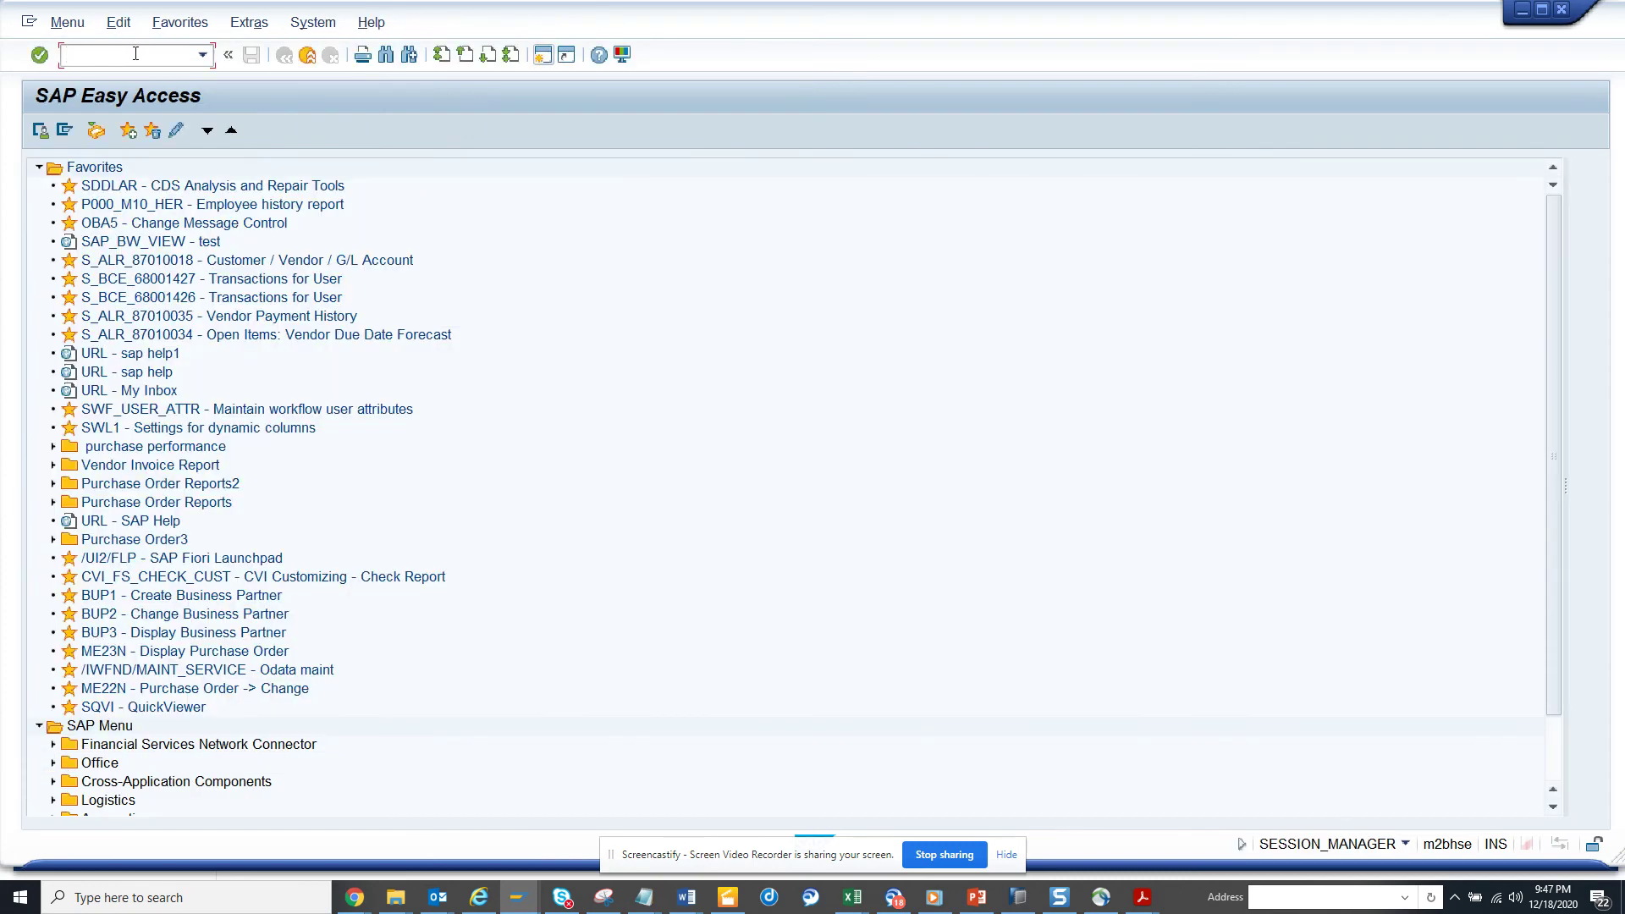
type("fb60")
key("Return")
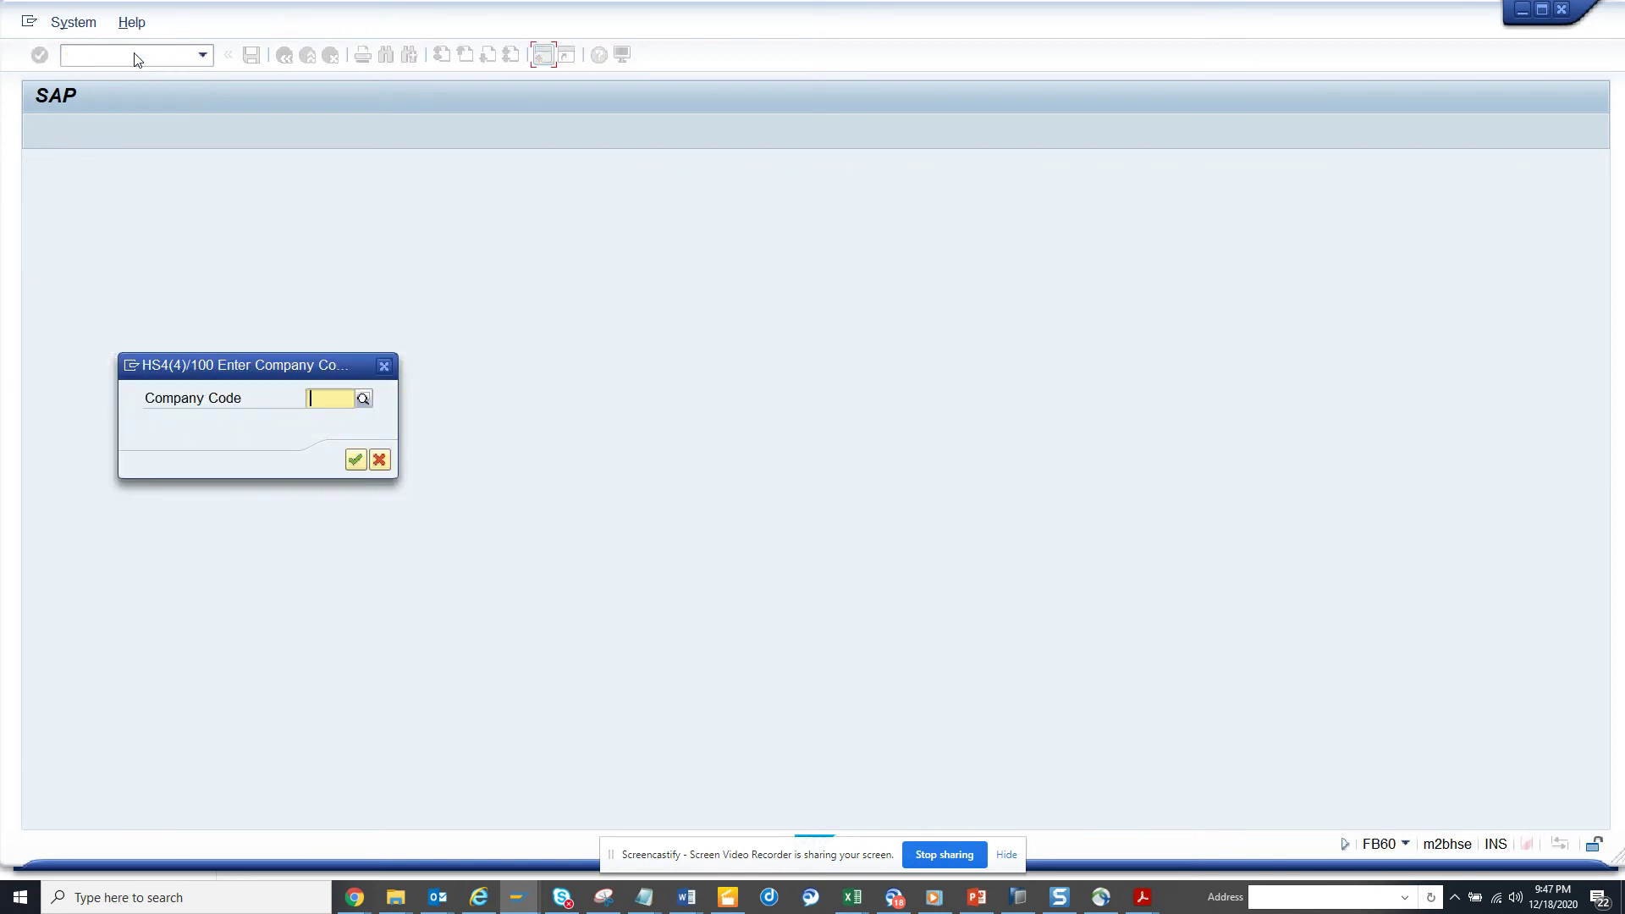
key("Down")
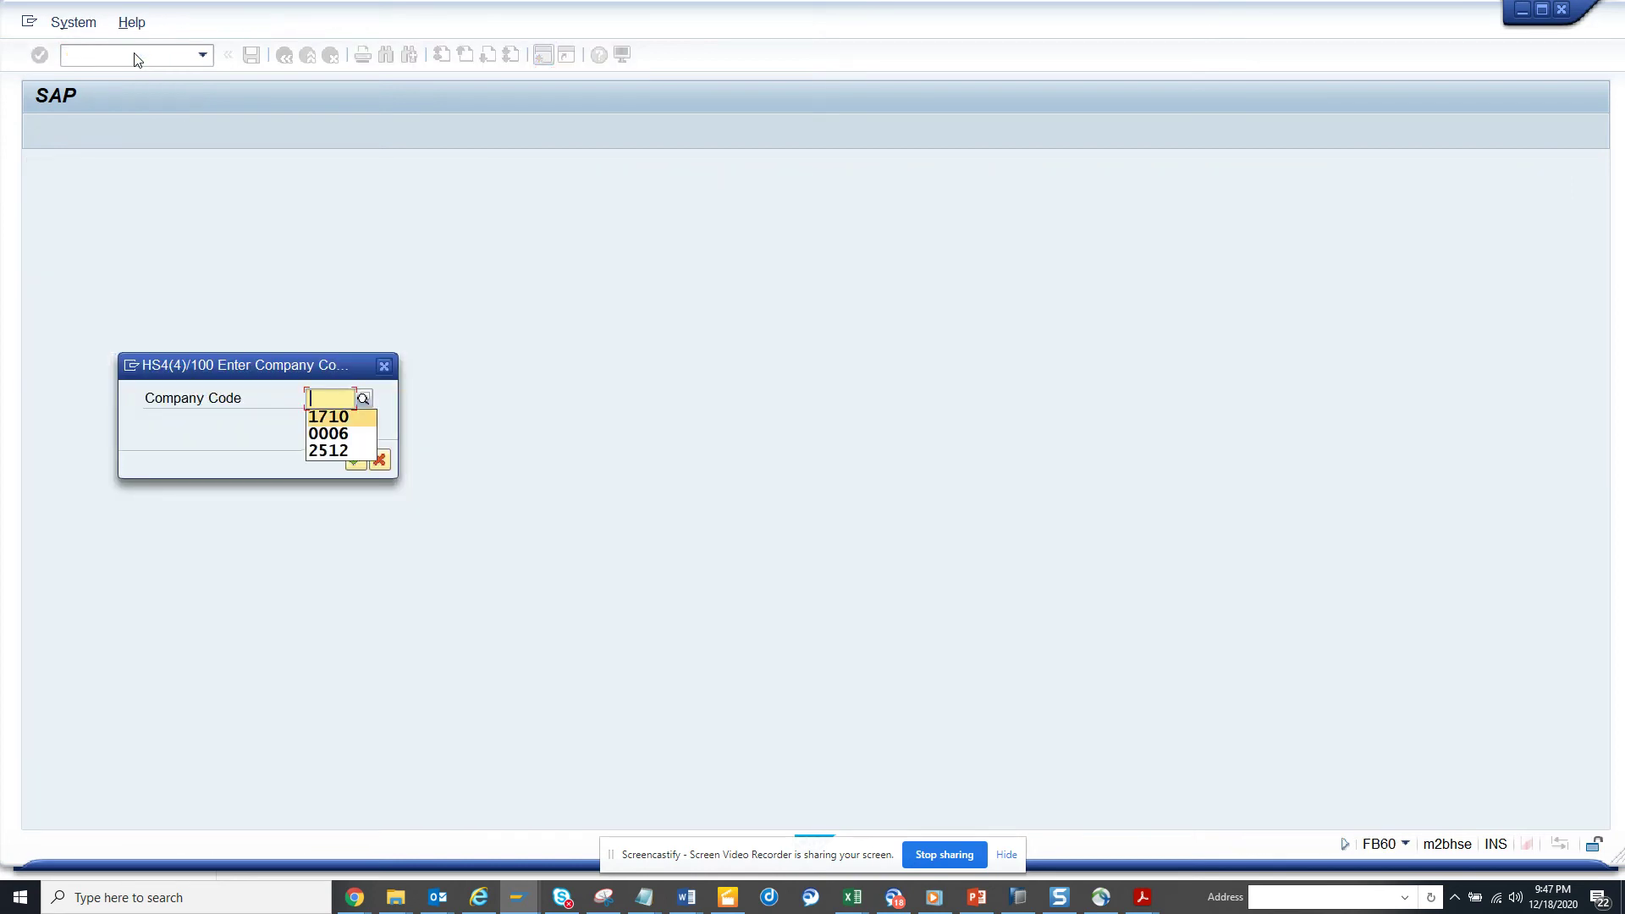
key("Return")
key("Return")
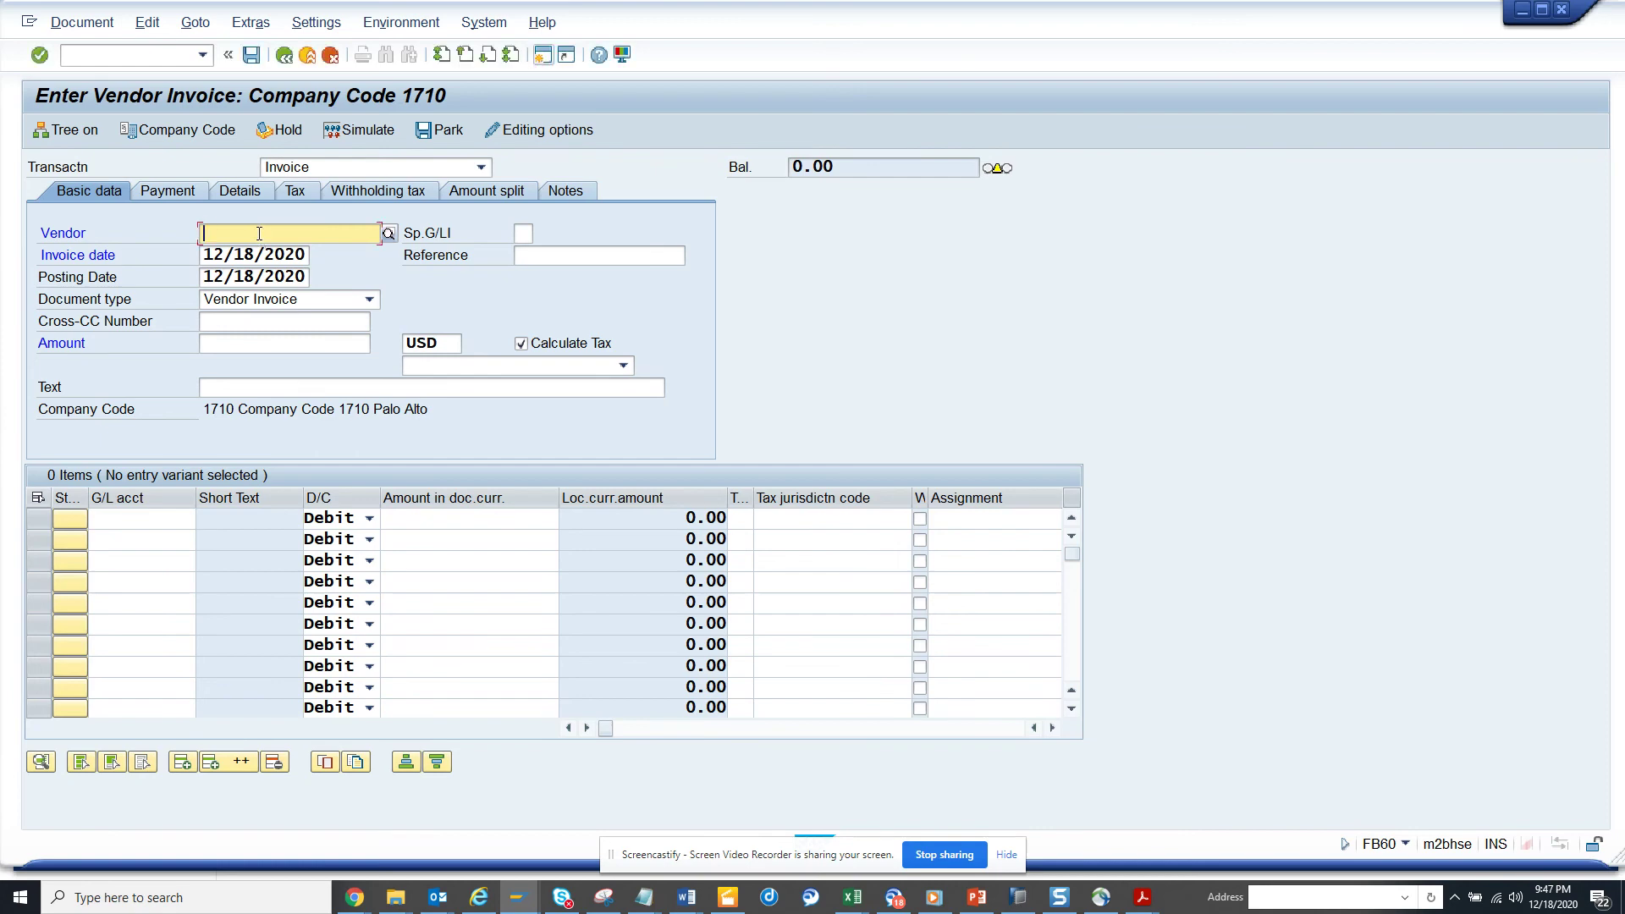
left_click(259, 233)
Step: Choose the test supplier as vendor and check the Payment tab shows payment method E
left_click(254, 251)
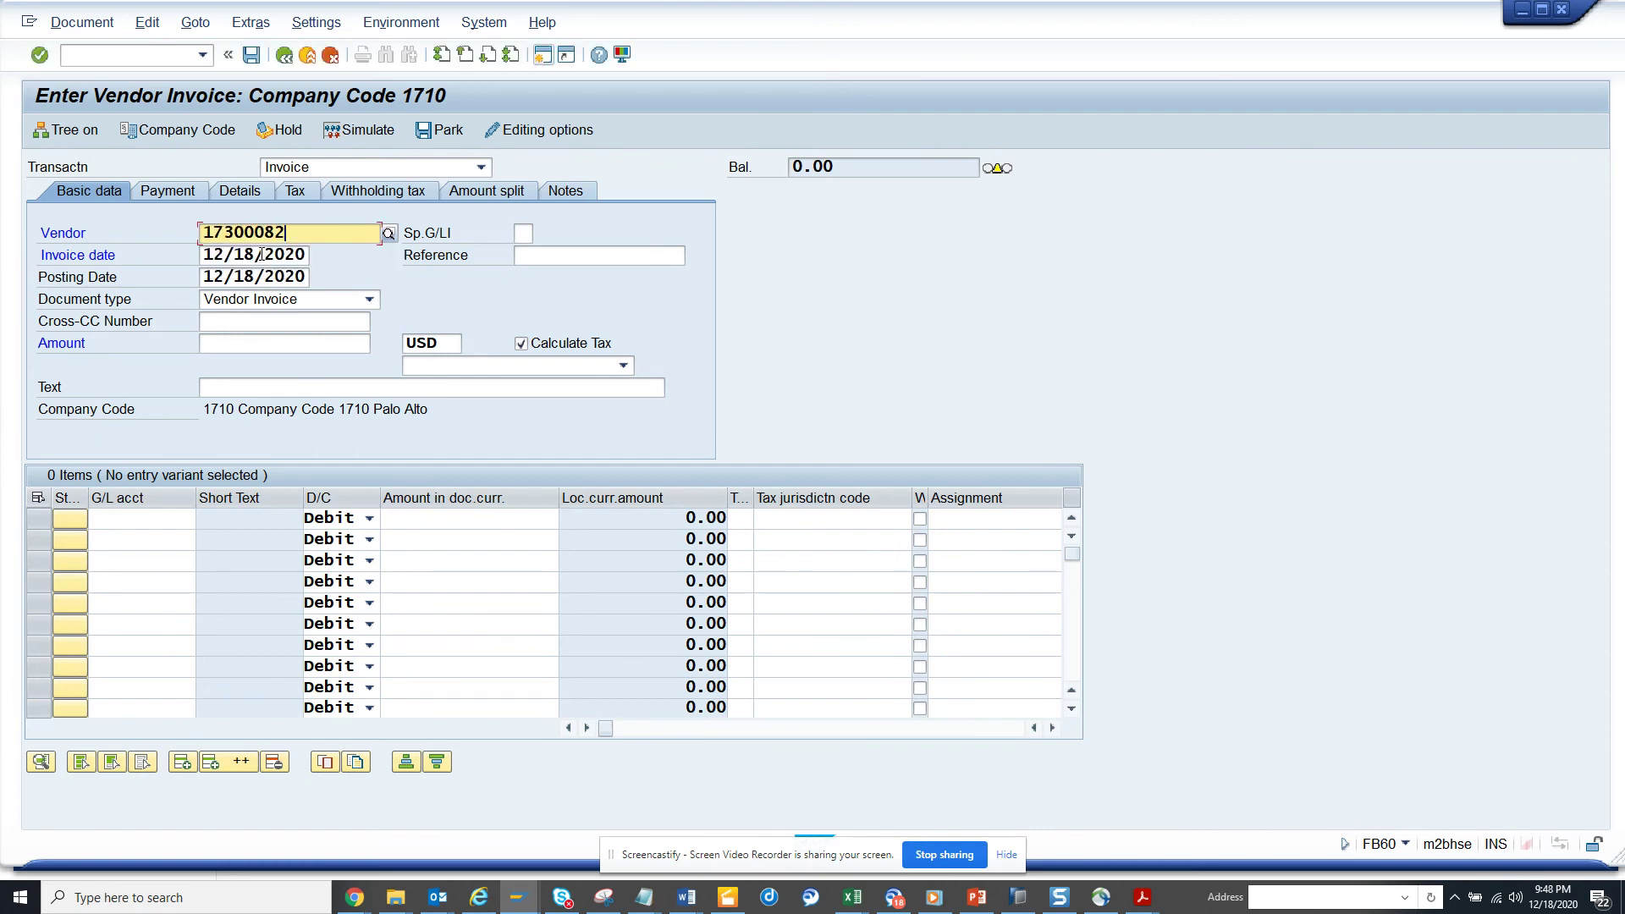
left_click(167, 190)
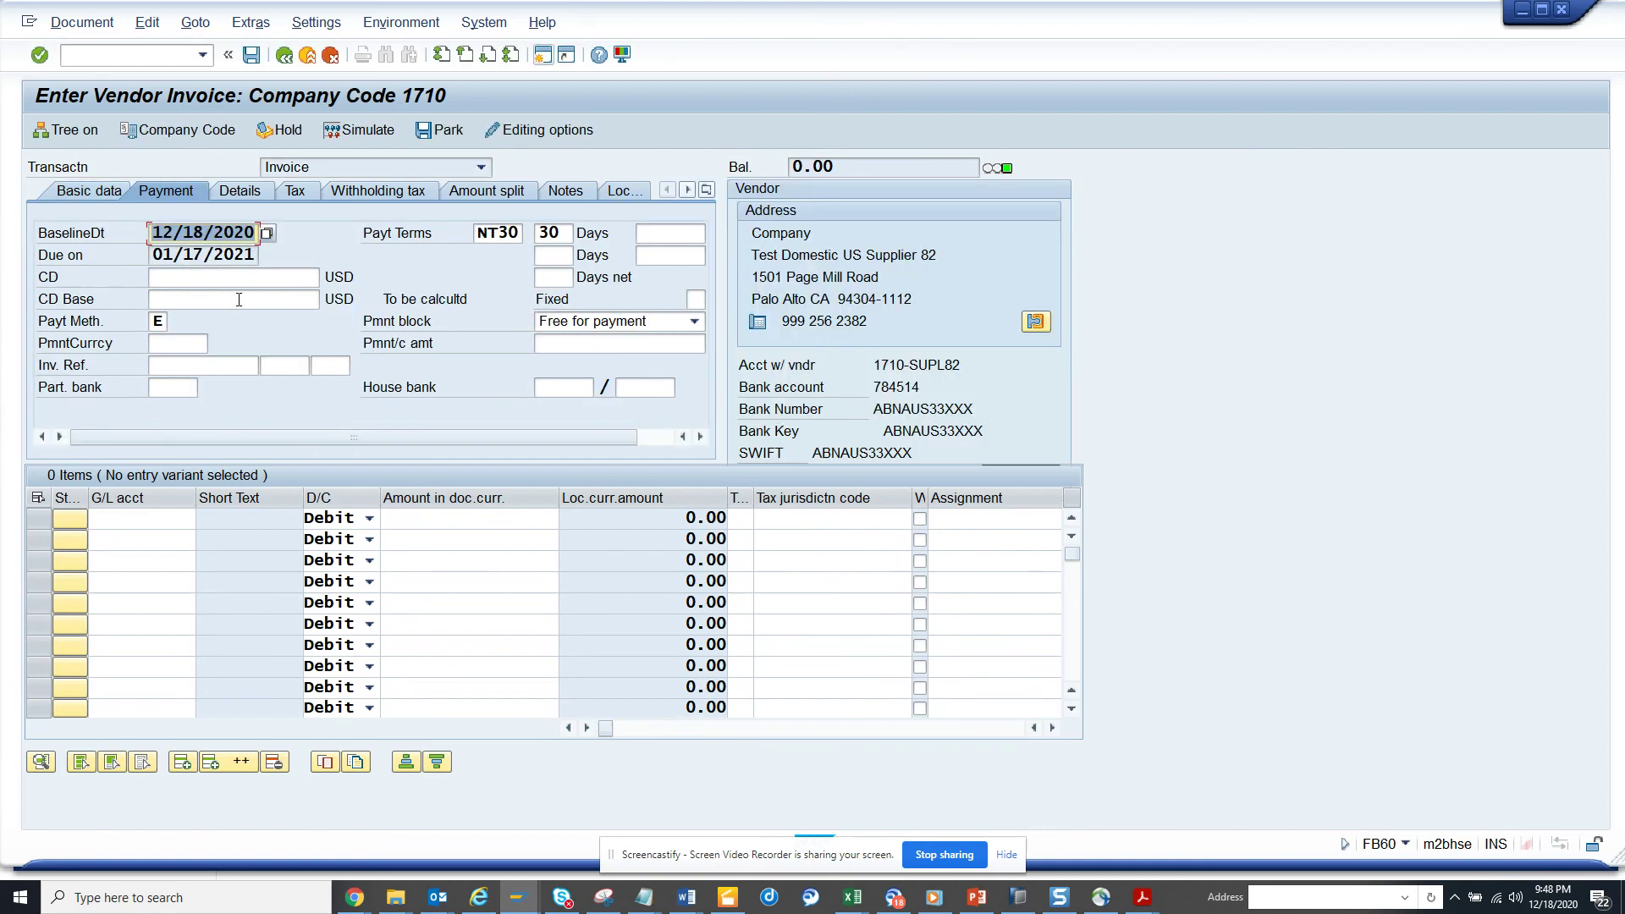